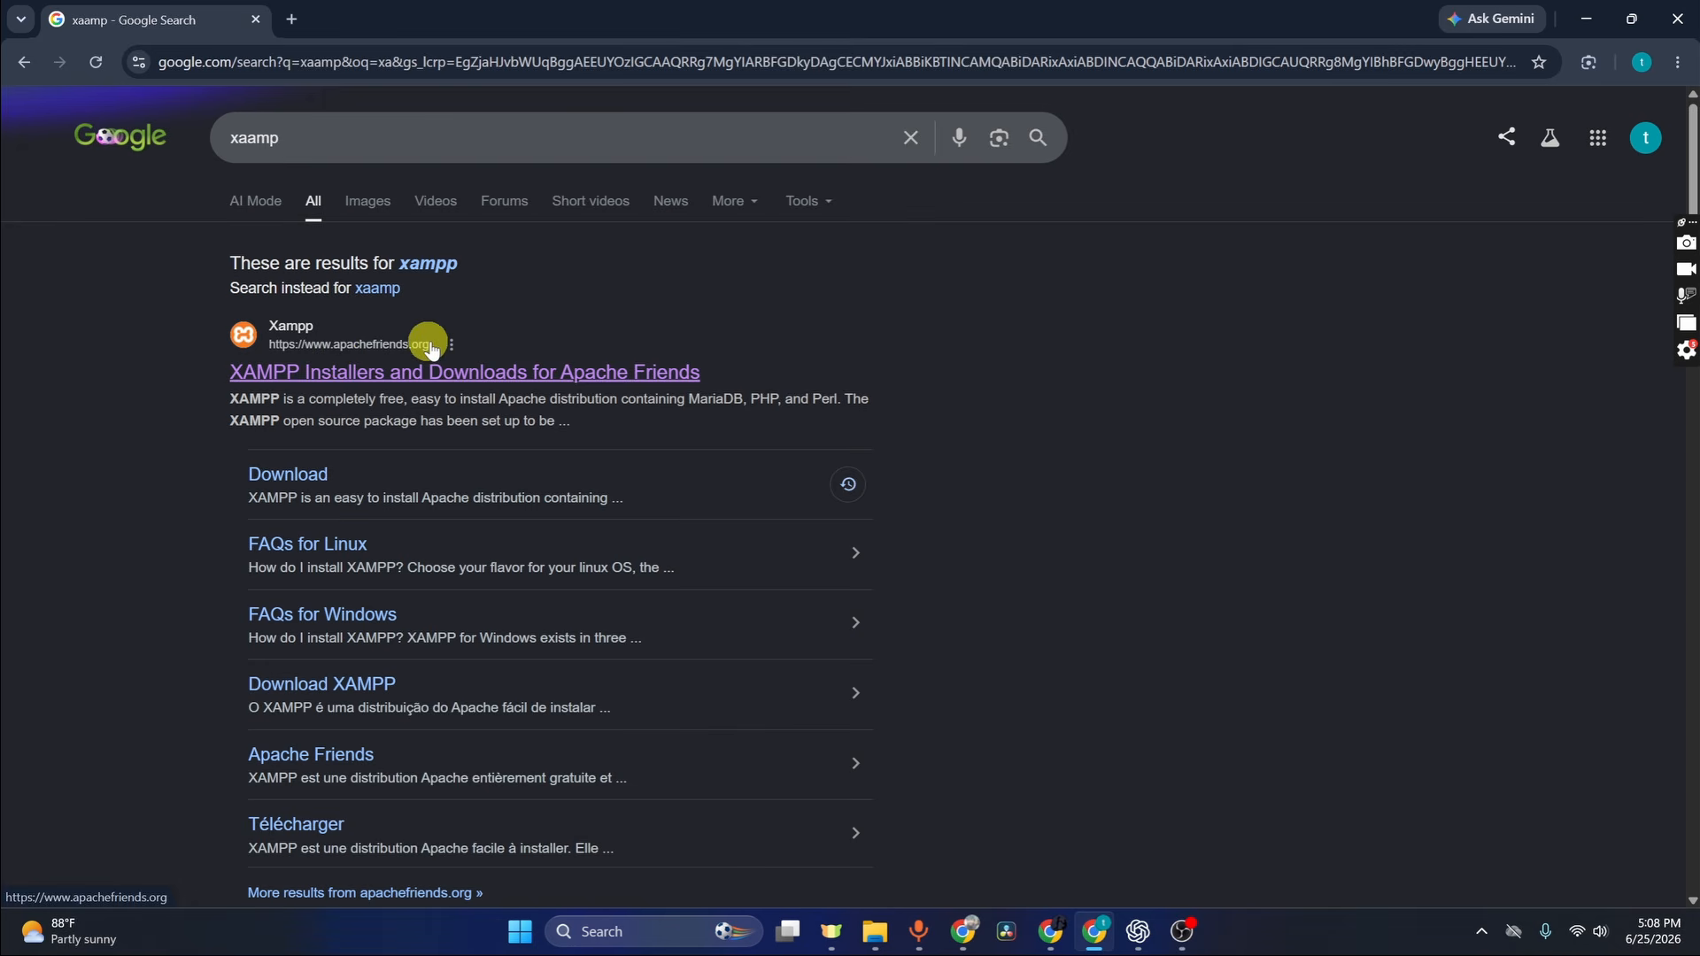
Step: Download the XAMPP for Windows 8.2.12 installer from the Apache Friends site and view the recent downloads
left_click(417, 376)
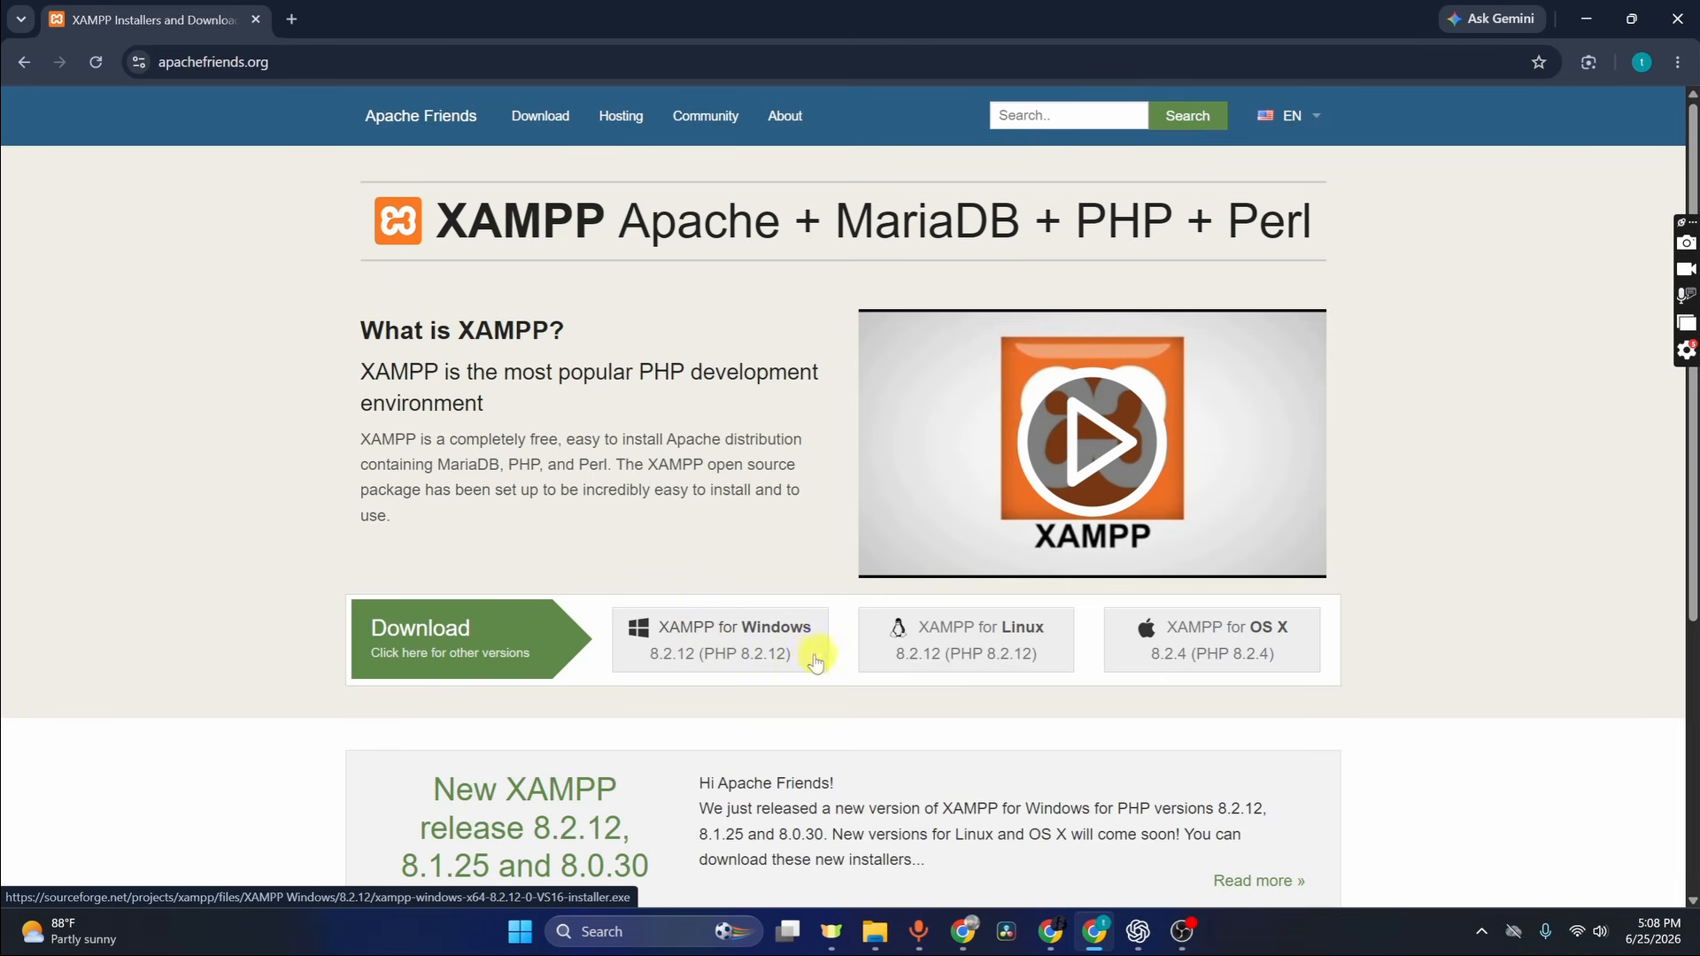
left_click(726, 635)
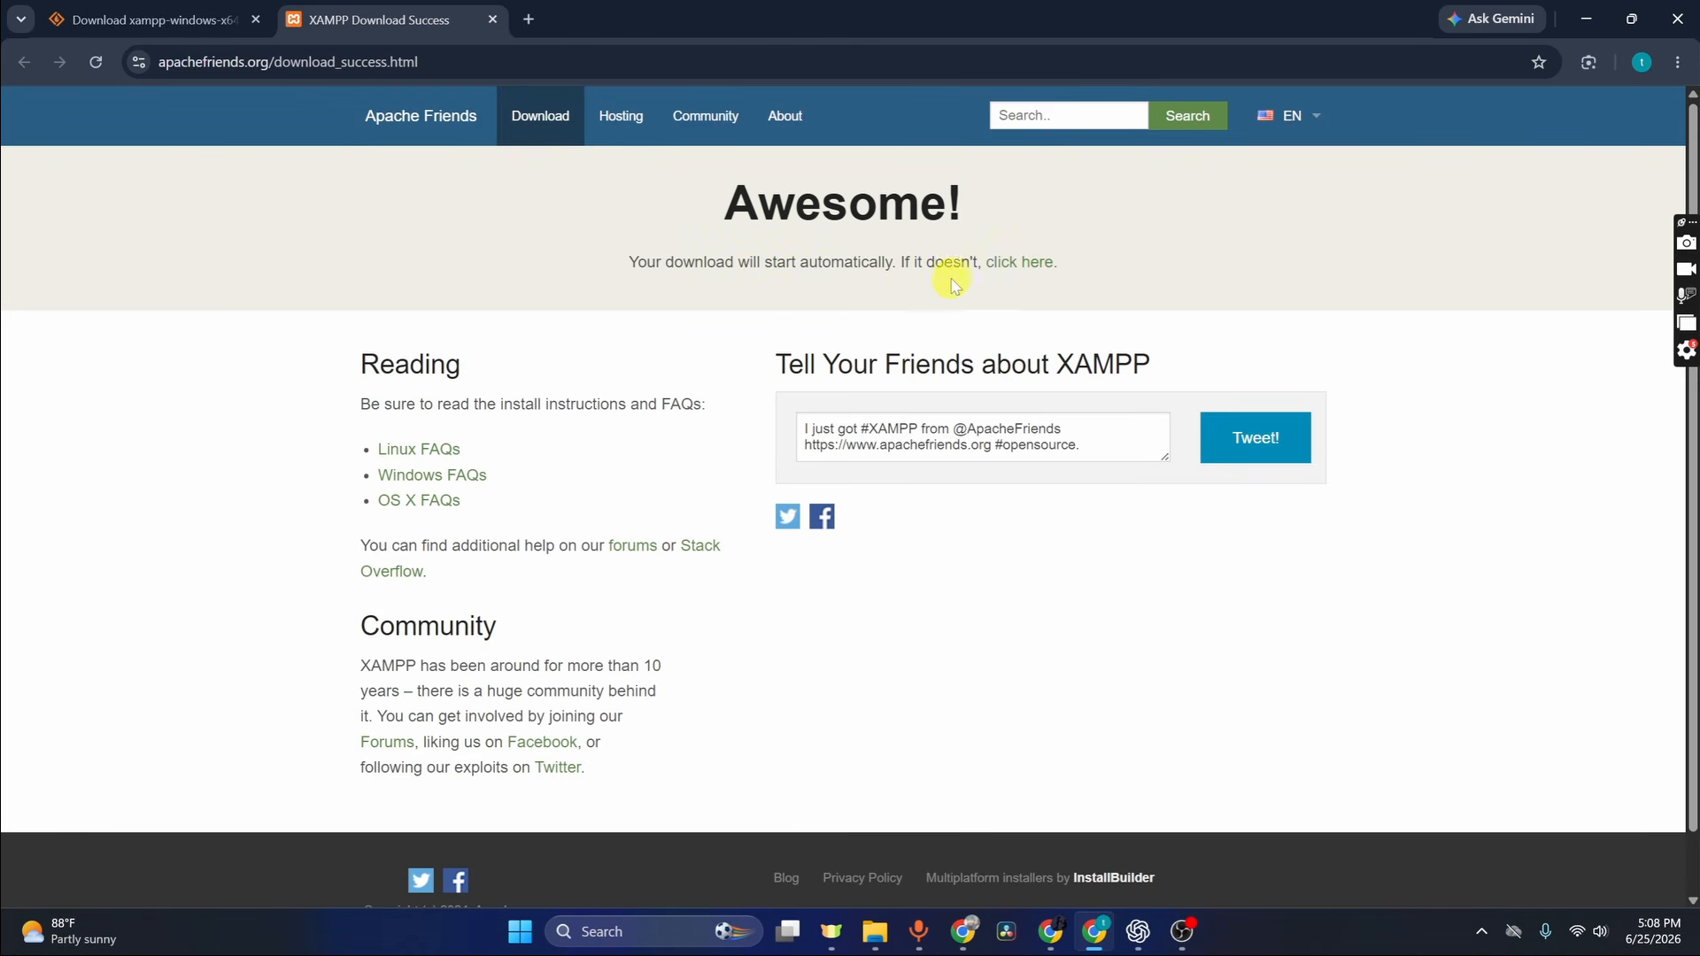
left_click(1024, 266)
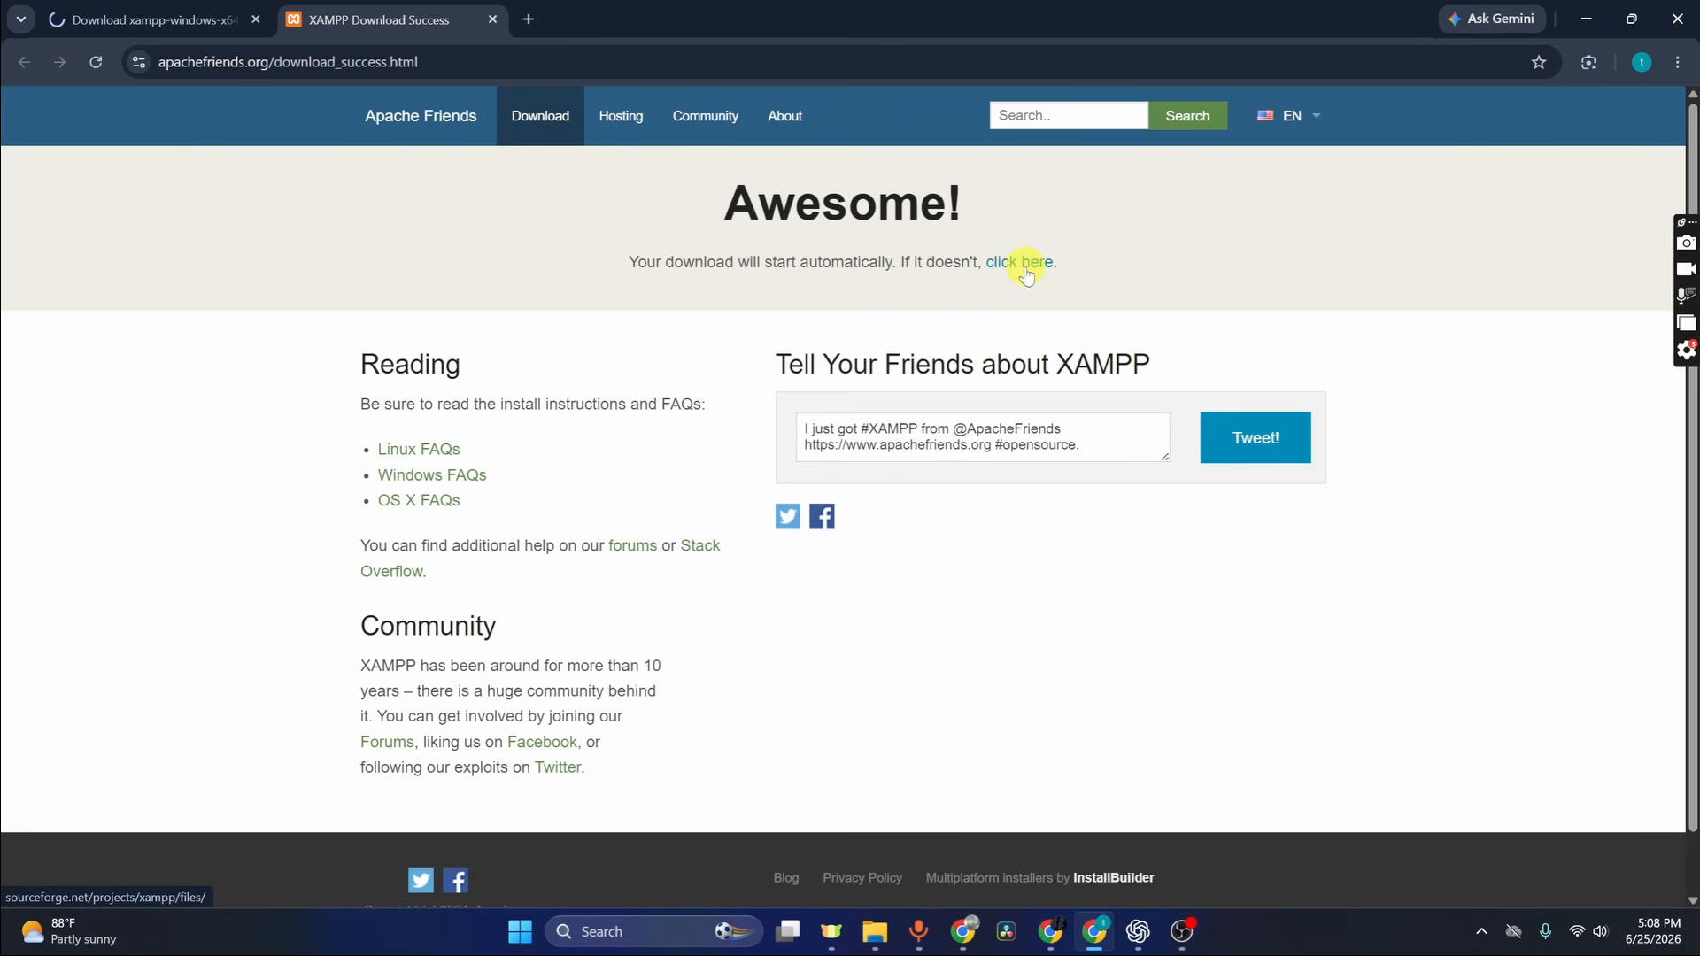
left_click(1608, 64)
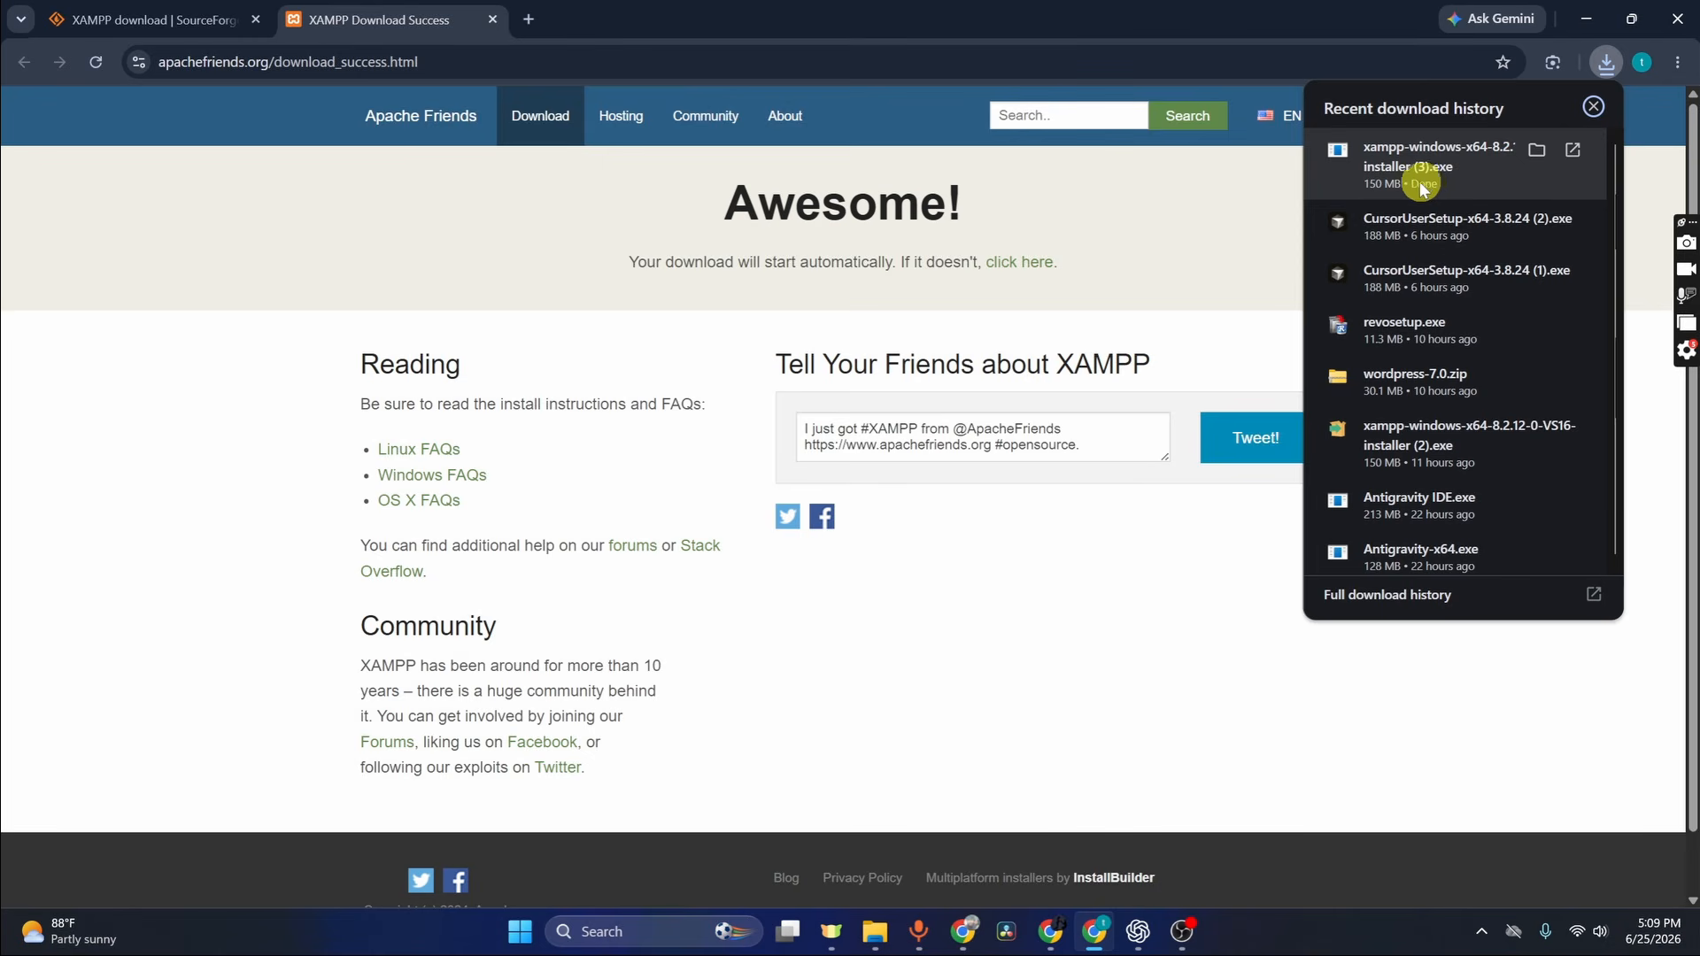
Step: Launch the downloaded XAMPP installer from the Downloads folder, minimize the other windows and accept the User Account Control warning
left_click(875, 931)
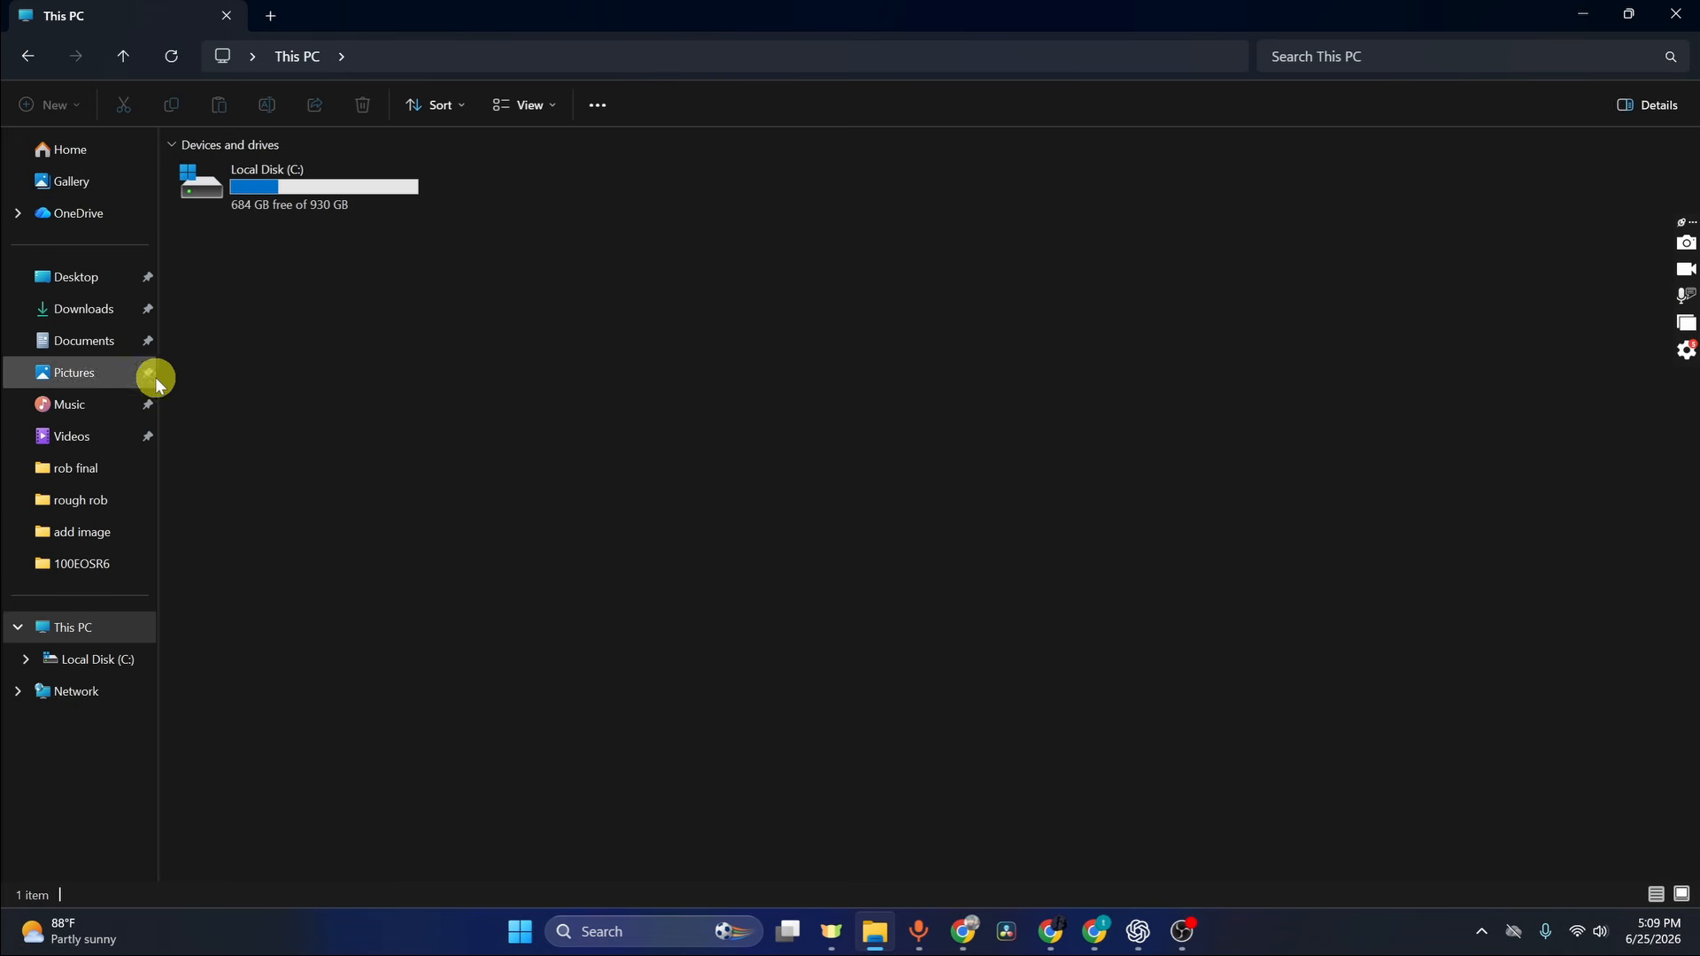
left_click(115, 320)
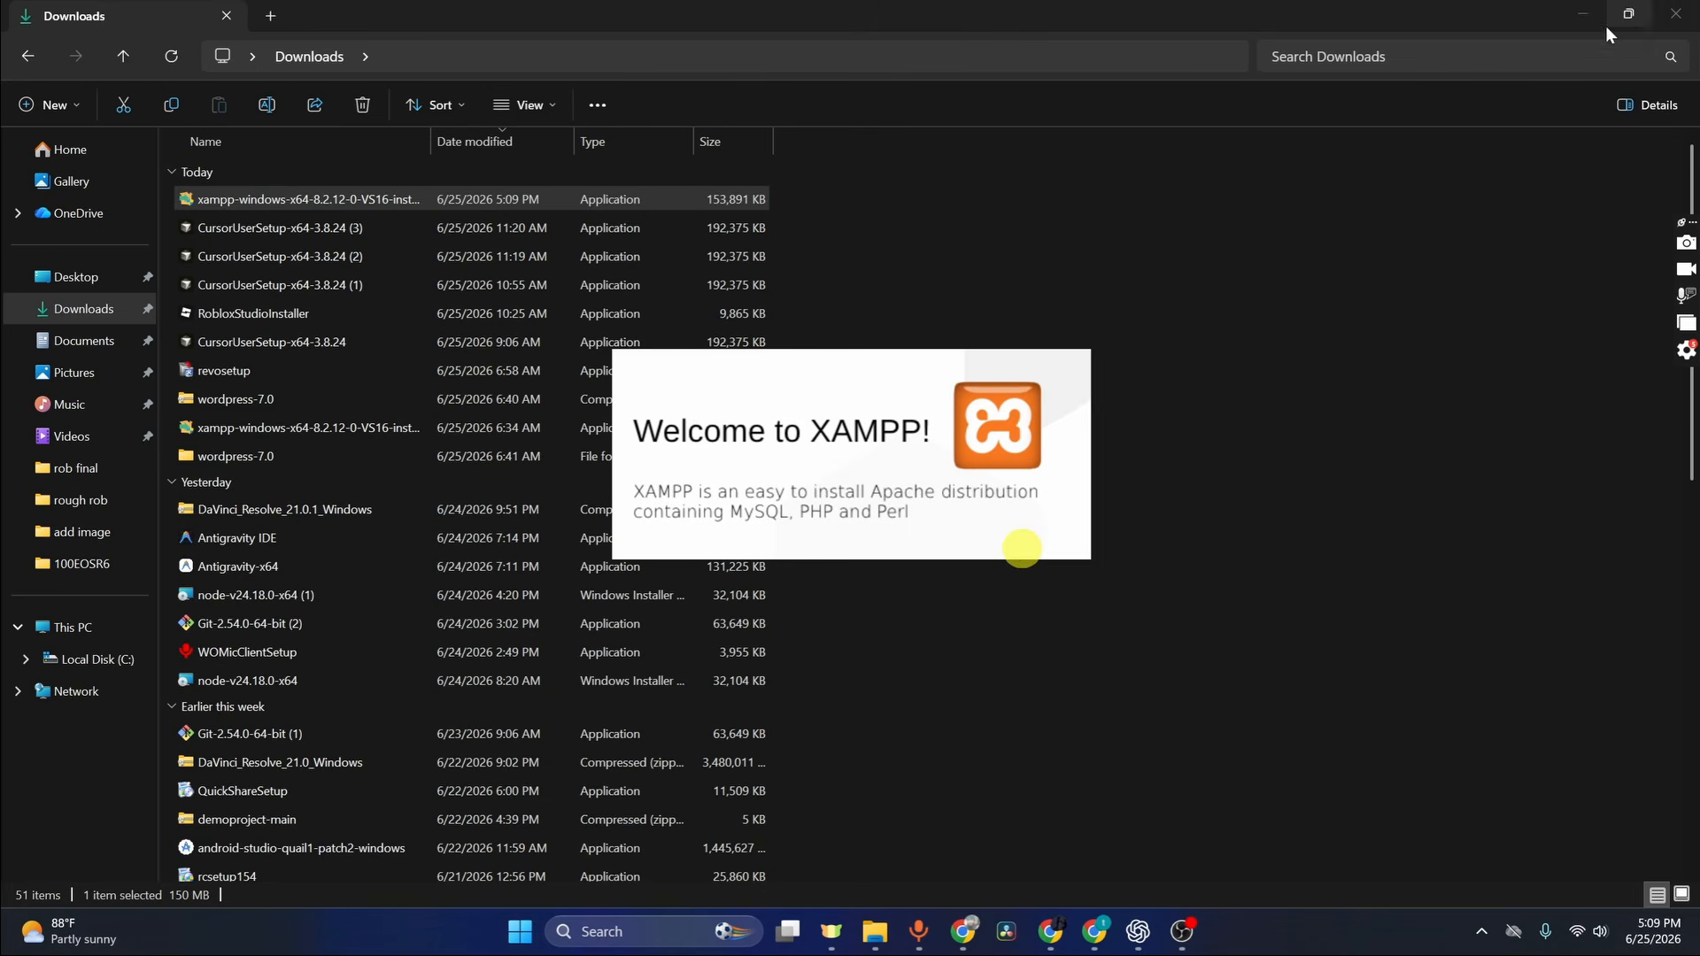
left_click(1592, 10)
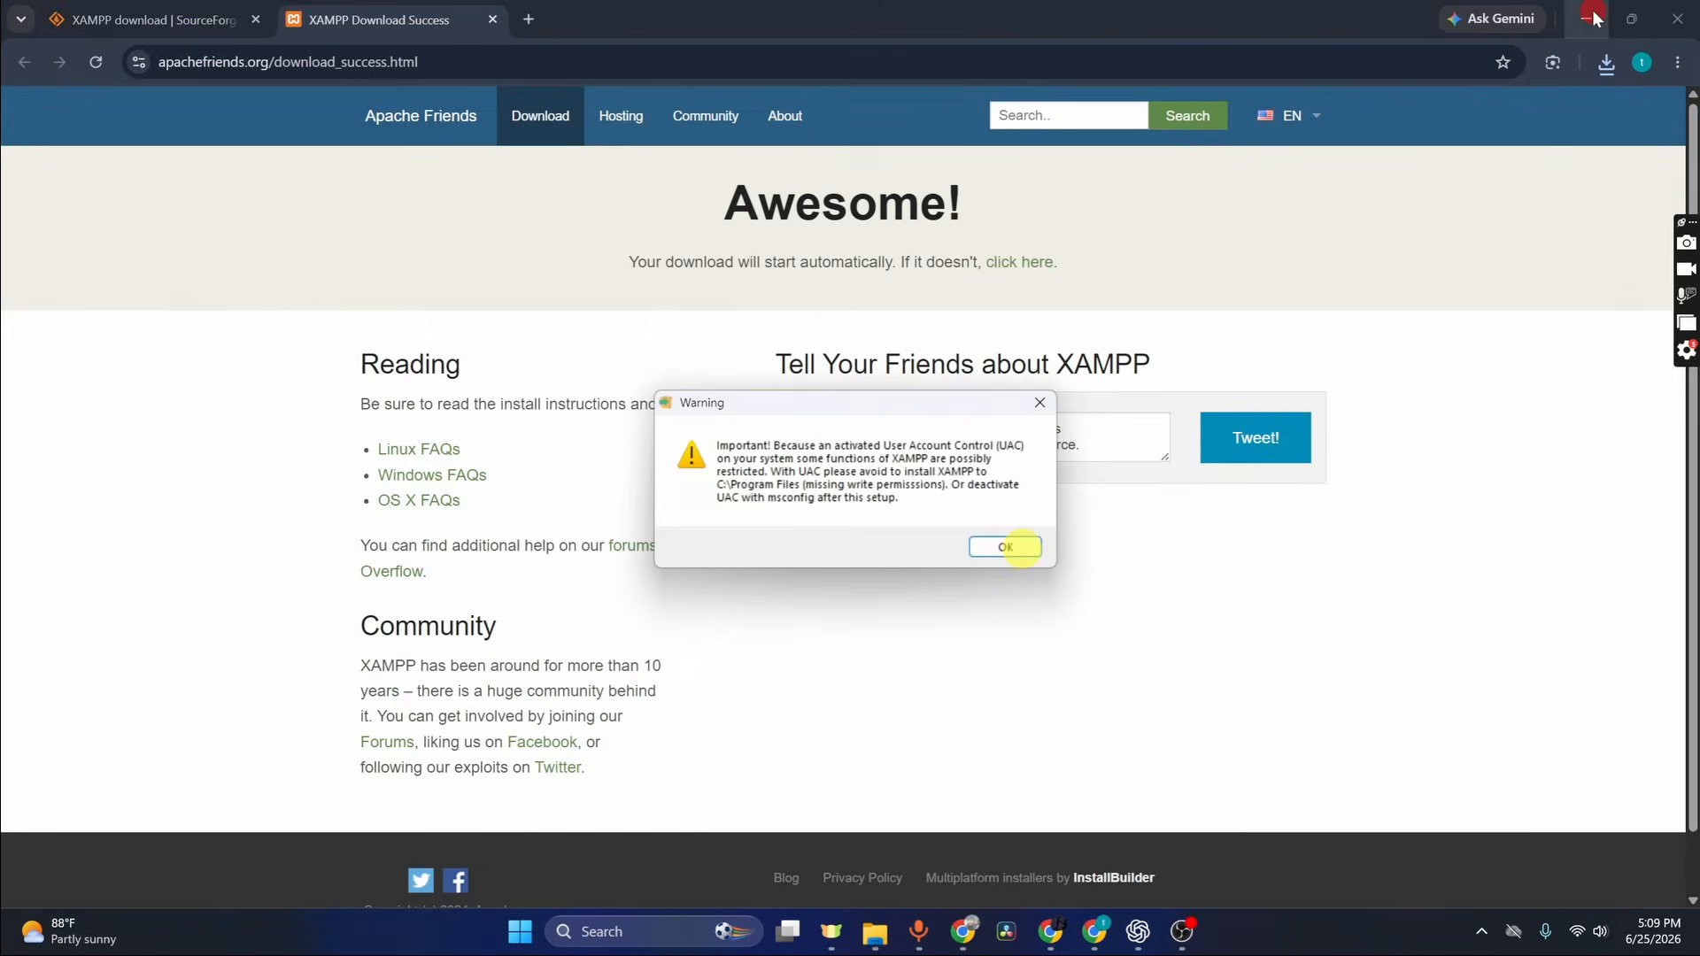
left_click(1592, 18)
left_click_drag(926, 407, 924, 340)
left_click(998, 484)
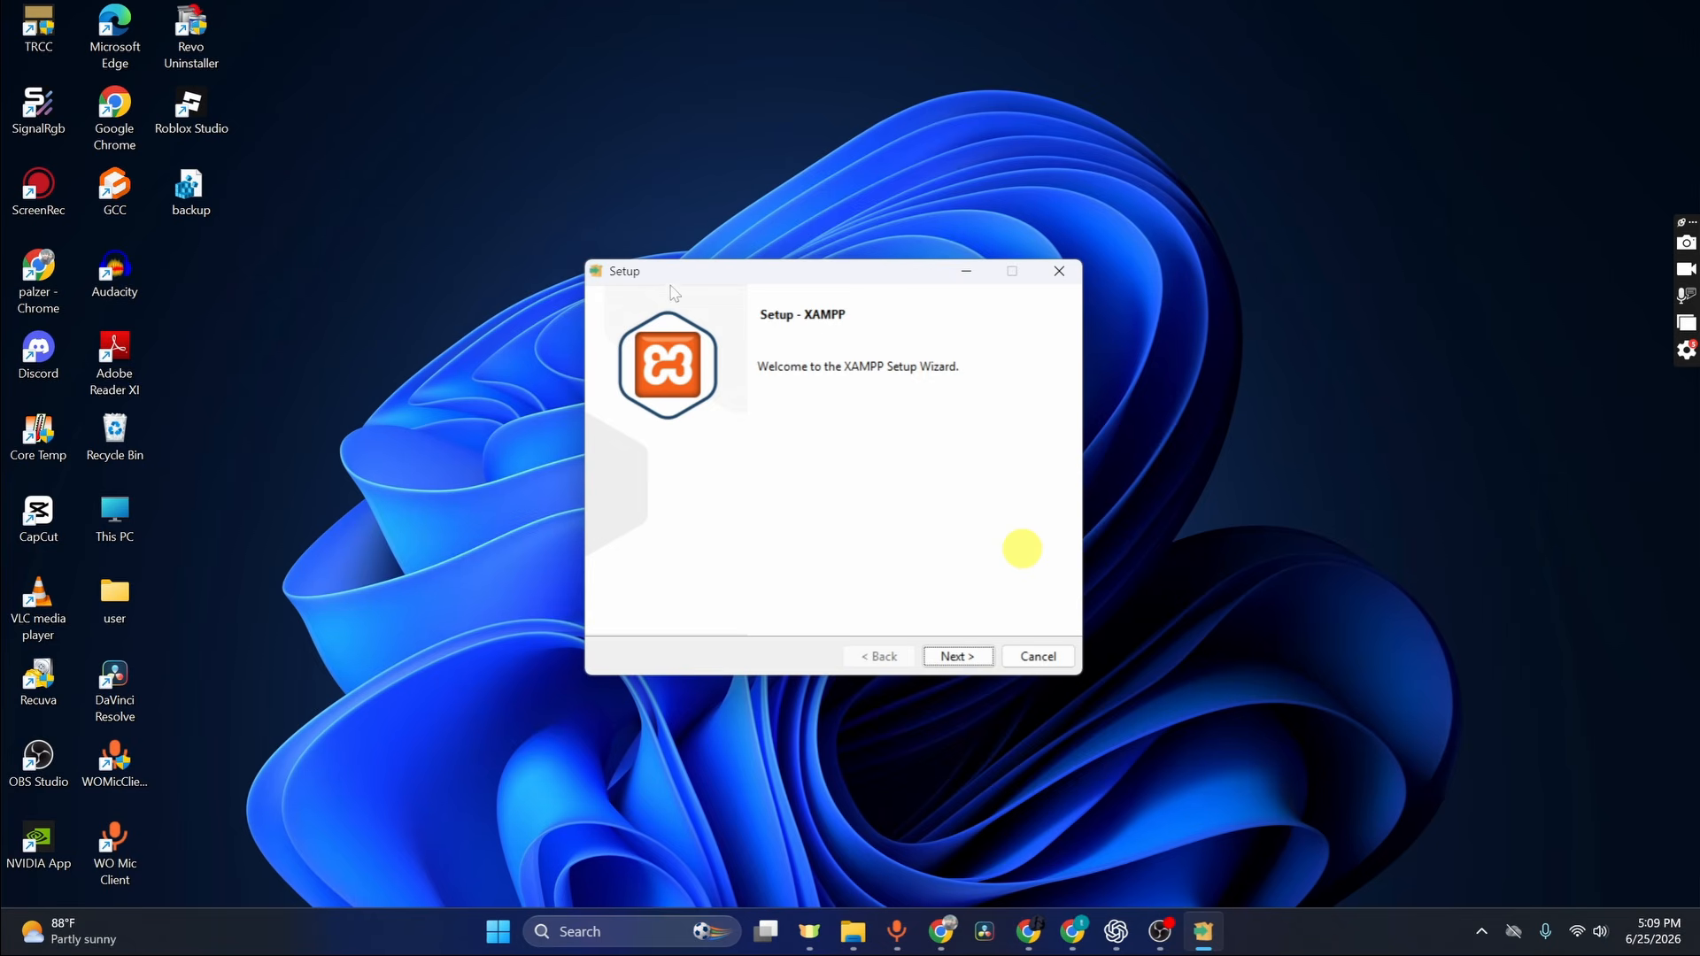
Step: Install XAMPP with the default components in C:\xampp and English as language, allowing Apache HTTP Server network access and starting the Control Panel at finish
left_click(954, 655)
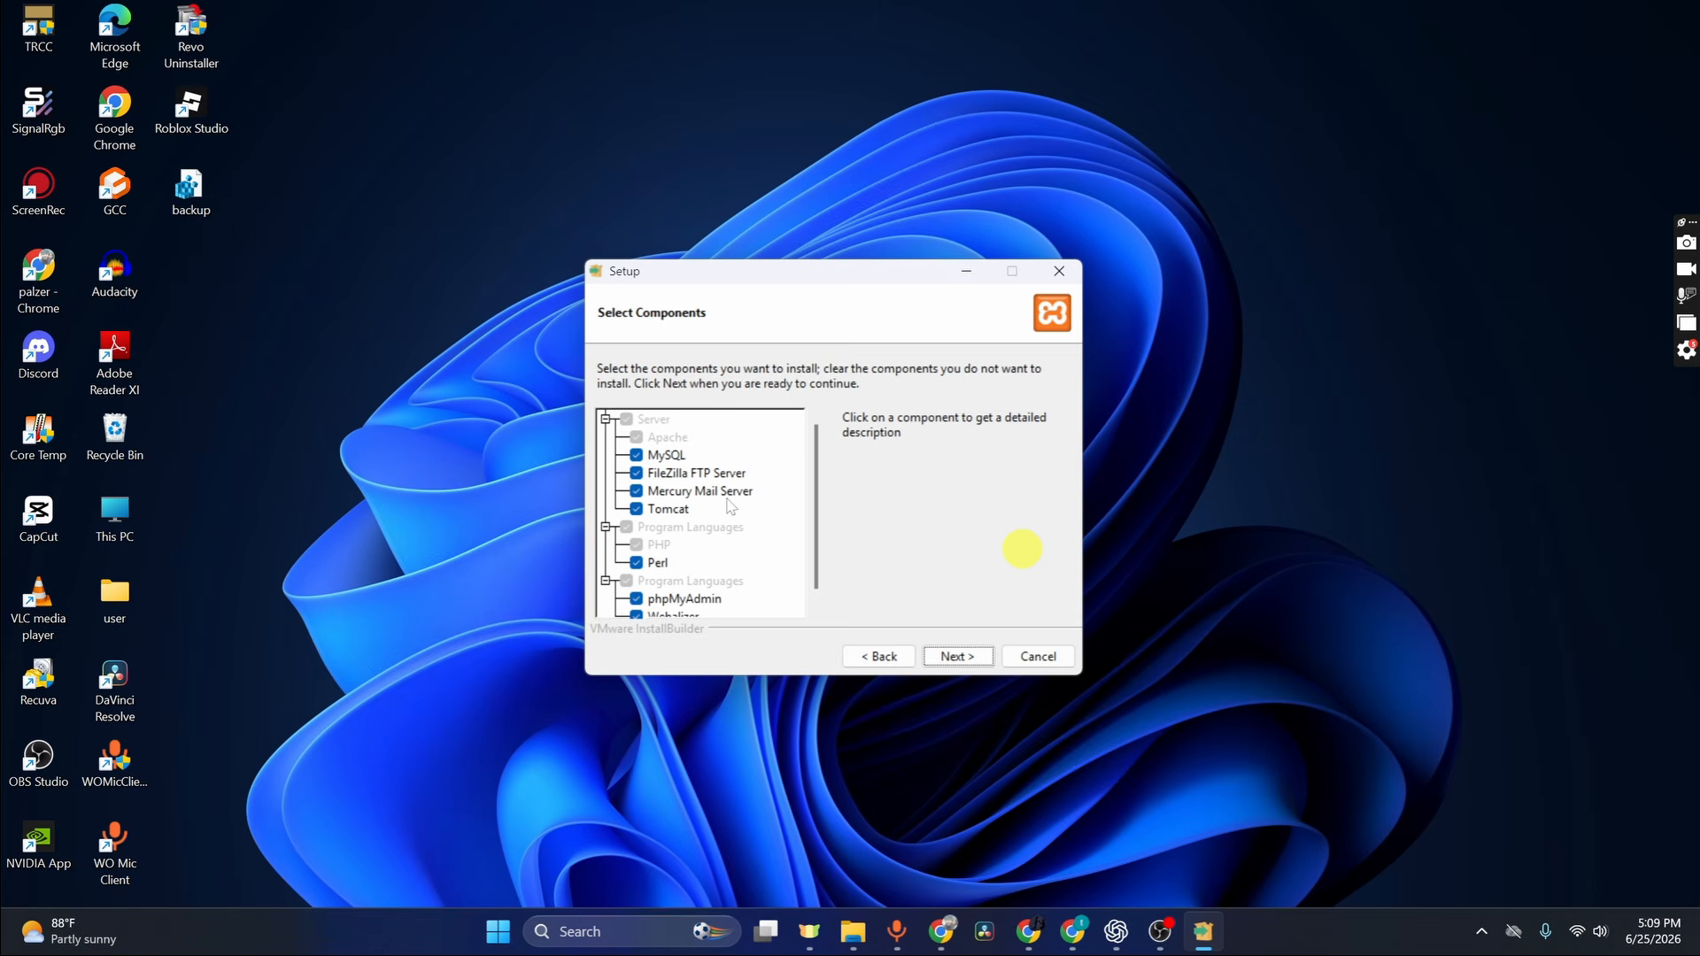
left_click(964, 655)
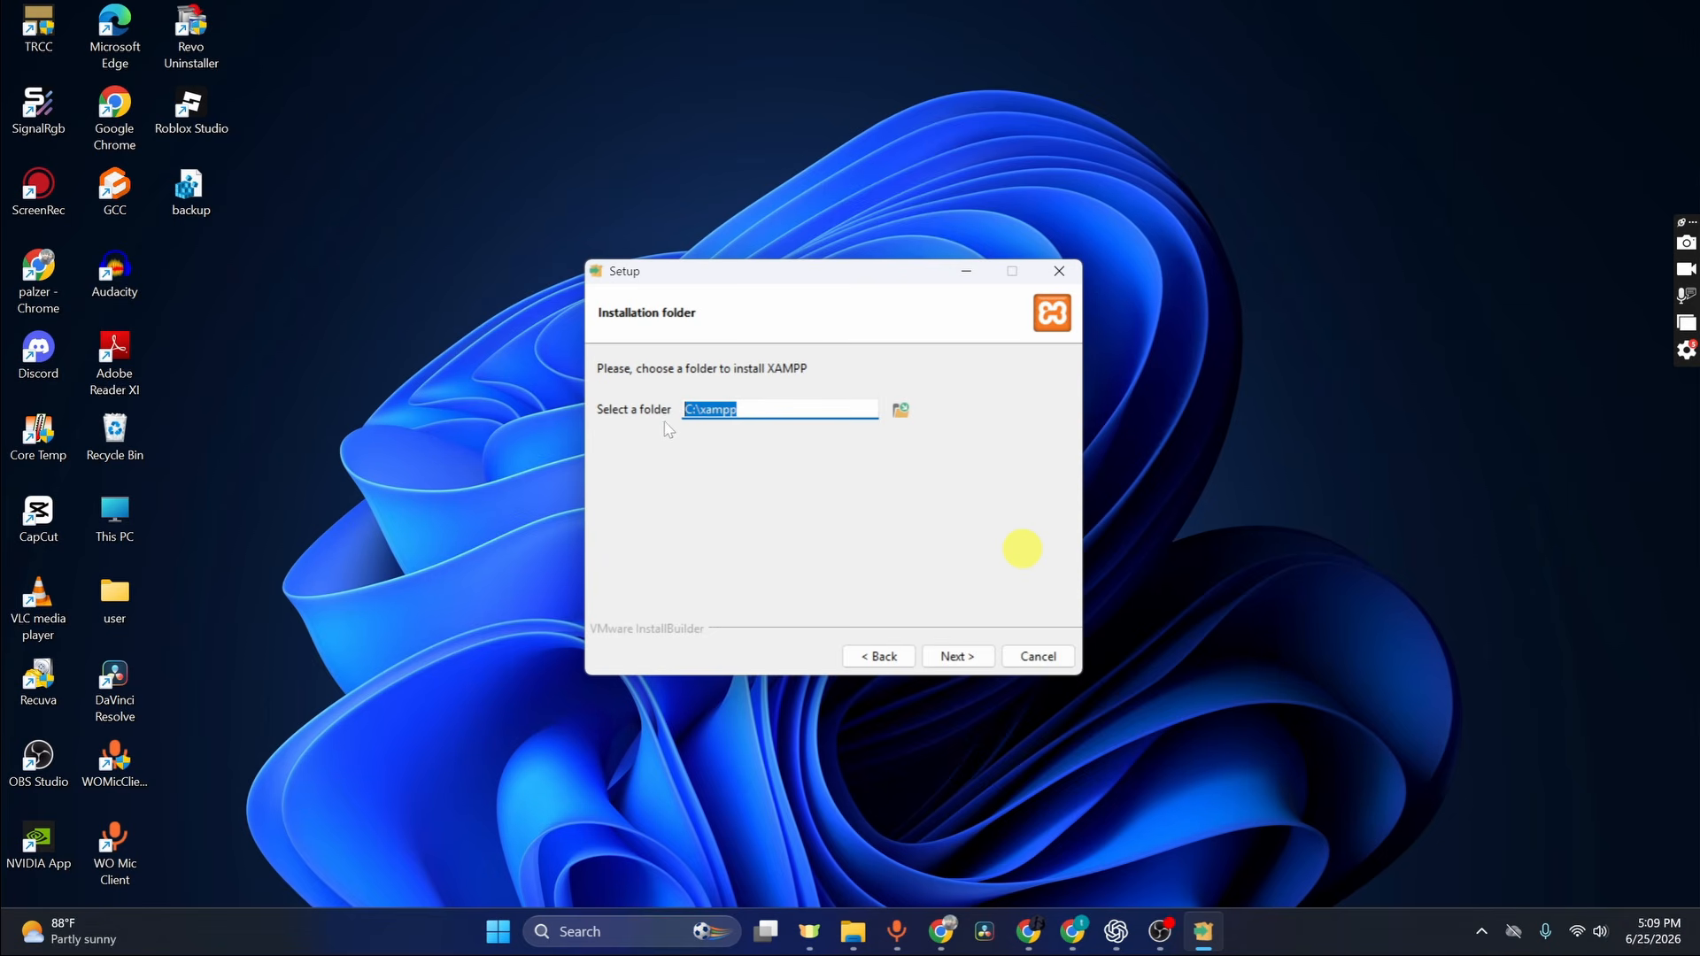
left_click(960, 655)
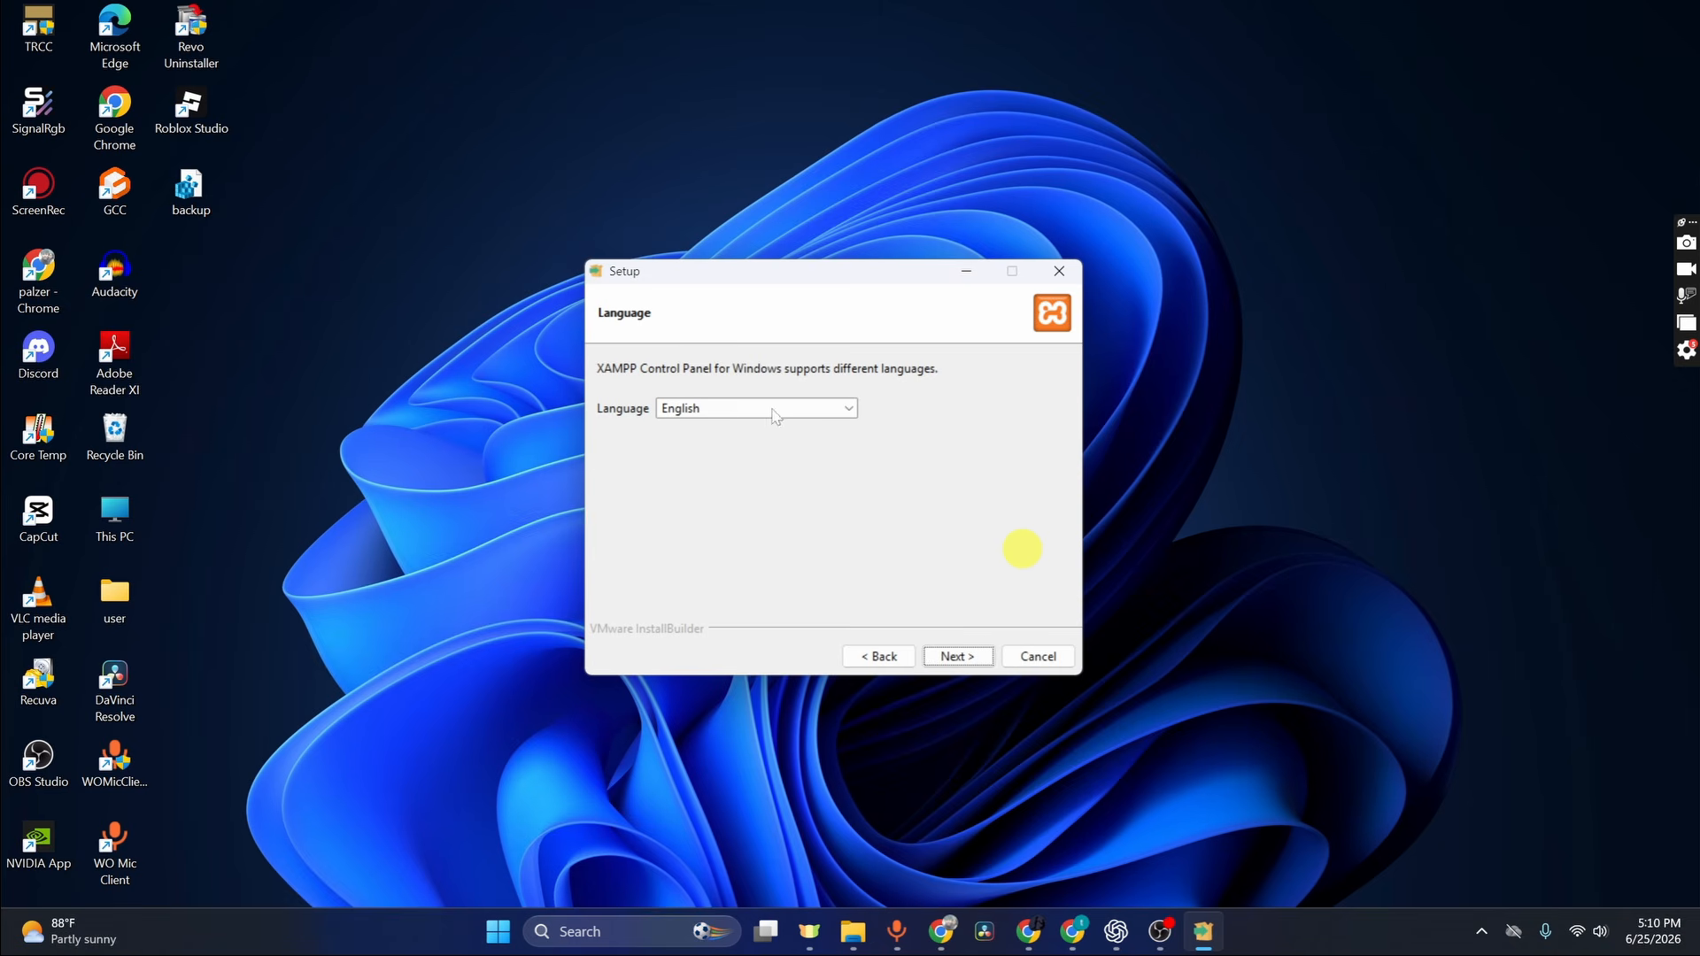
left_click(980, 653)
left_click(974, 657)
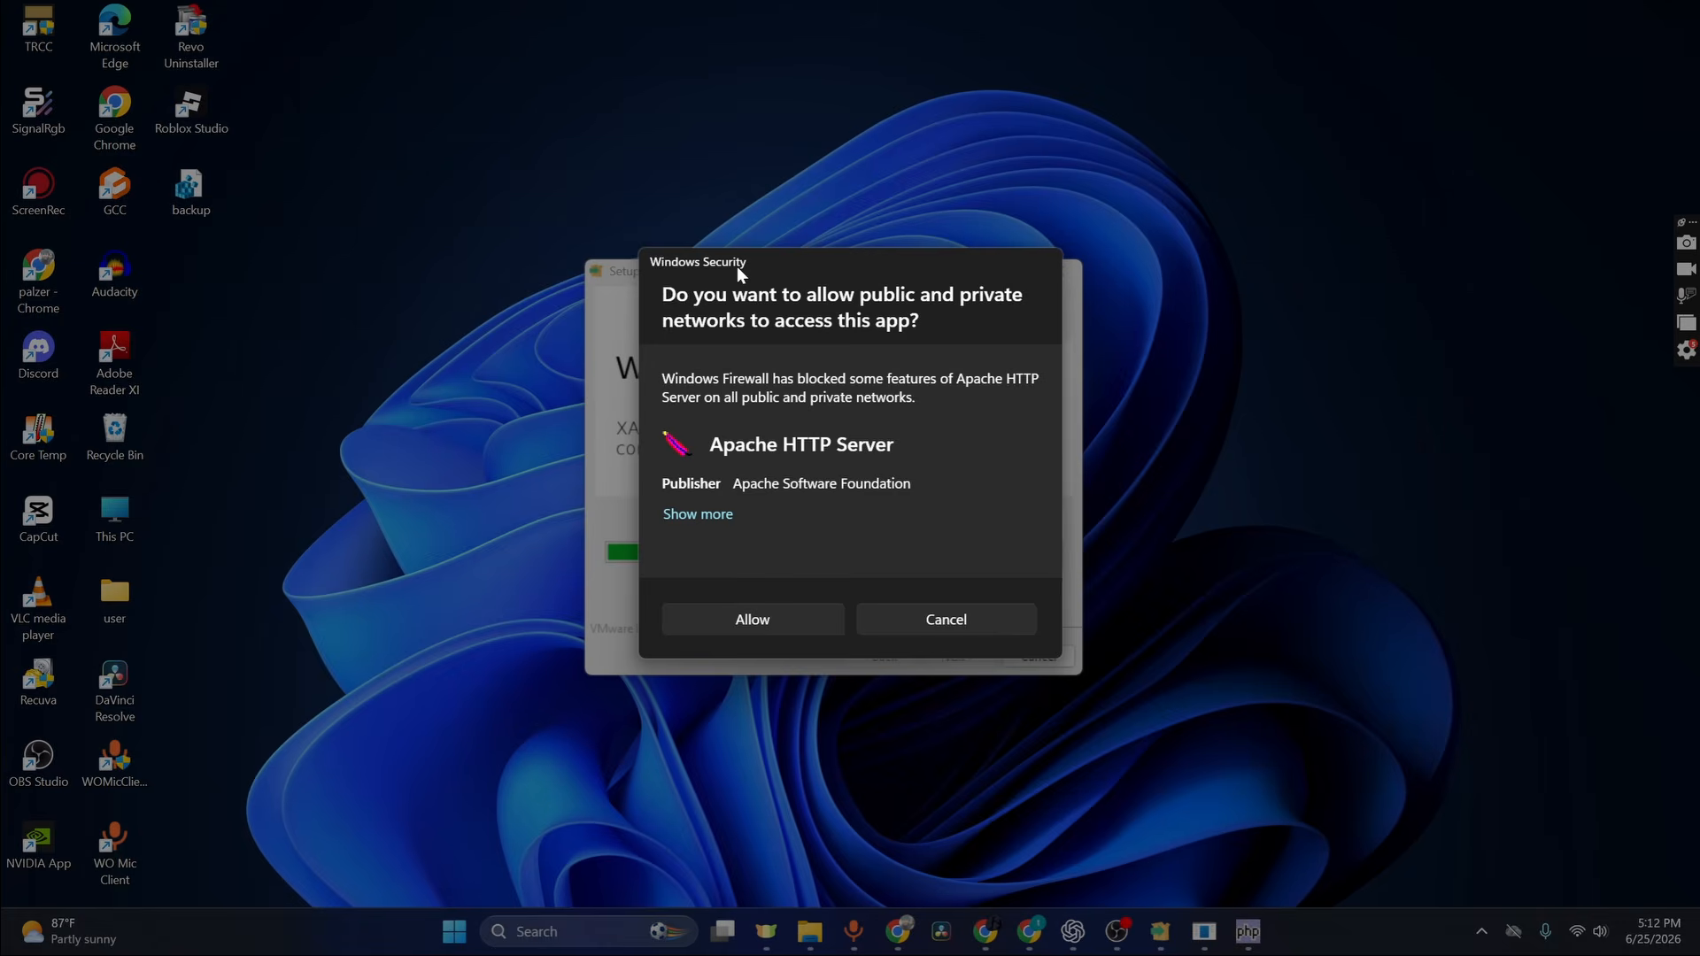
left_click(783, 619)
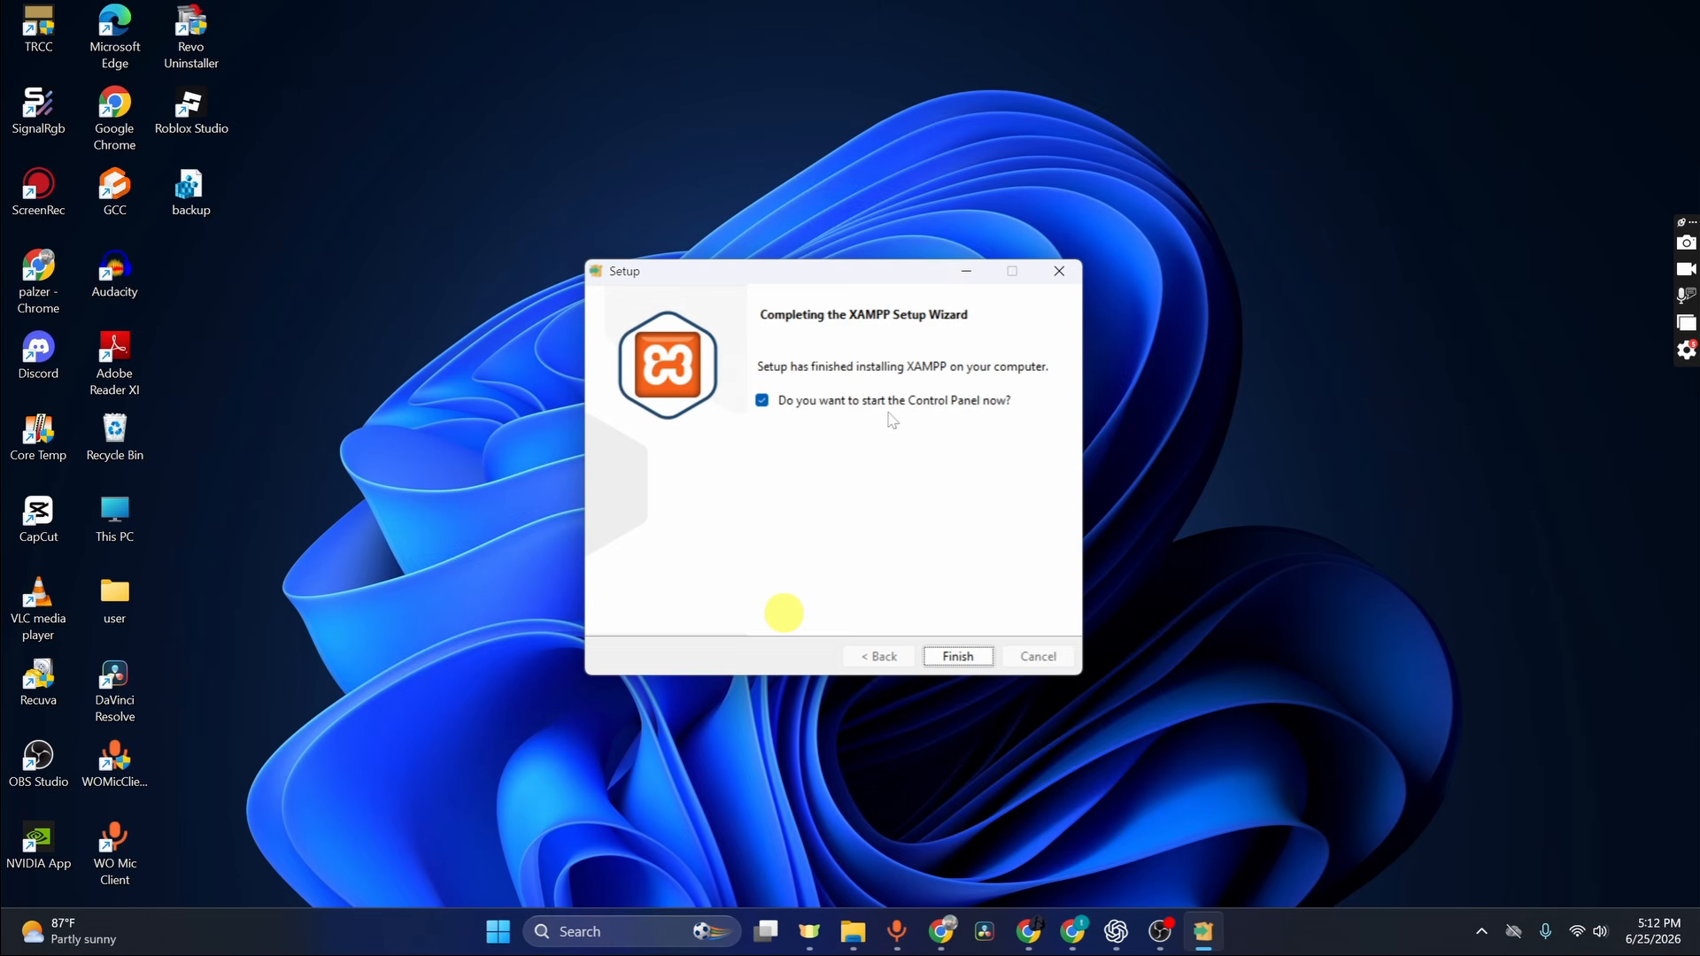
left_click(974, 657)
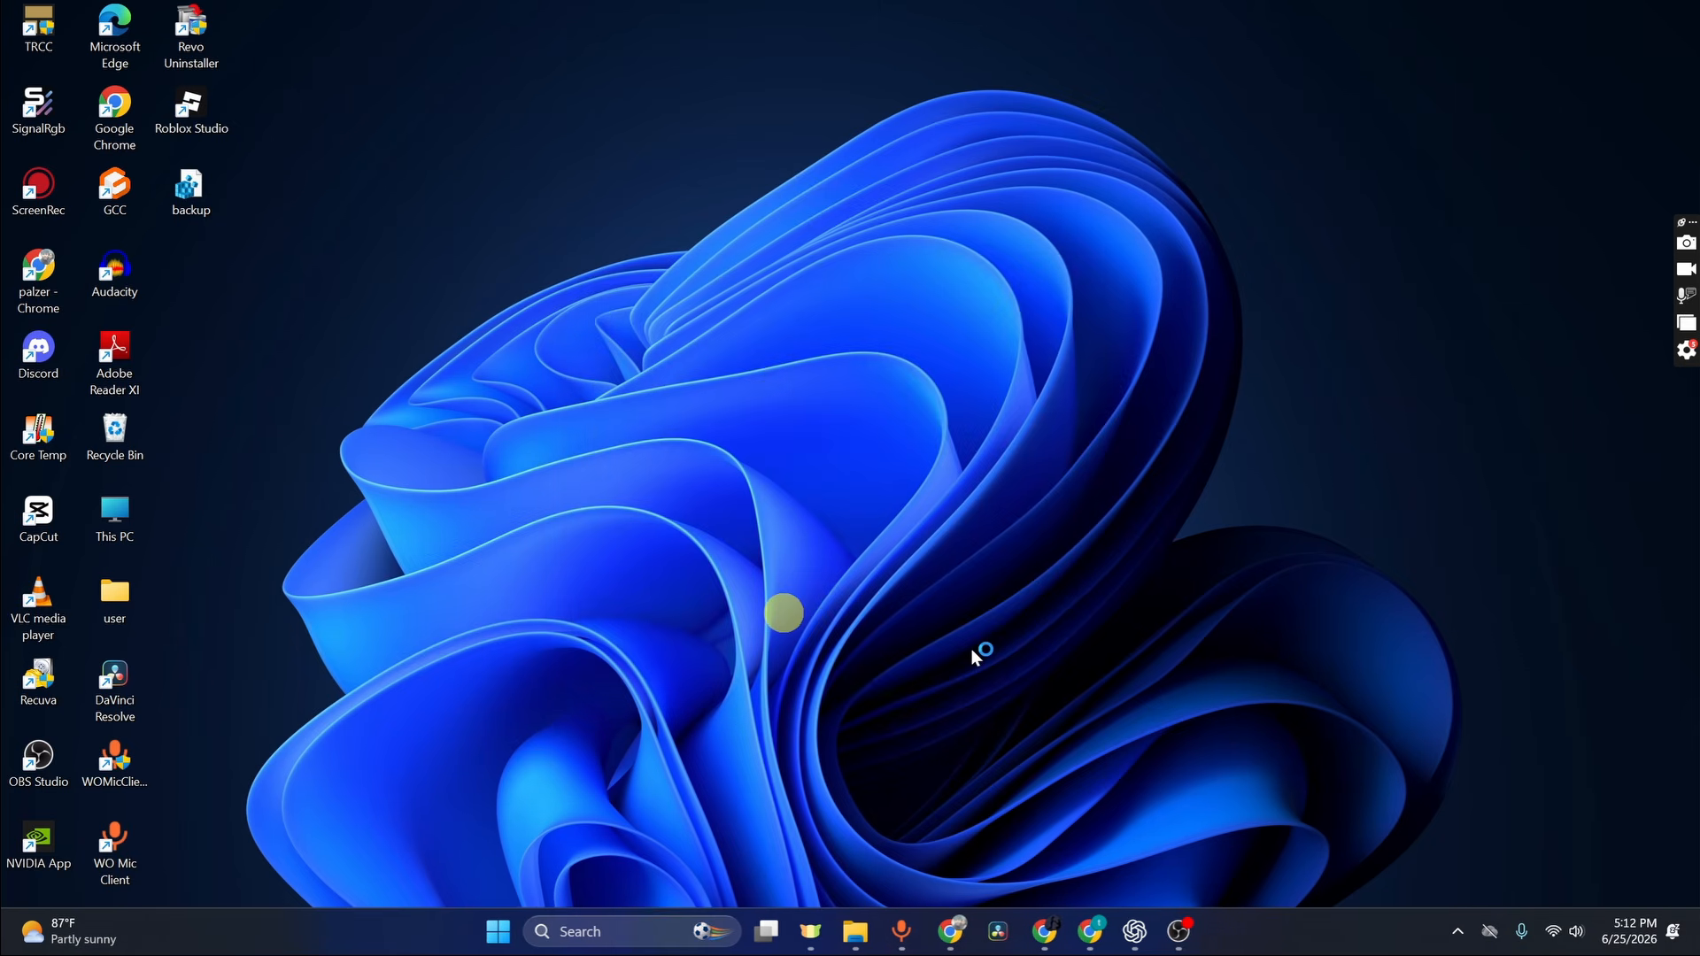
Step: Close the XAMPP Control Panel, then reopen it through a Windows search for "xa" and maximize its window
left_click_drag(487, 16, 991, 182)
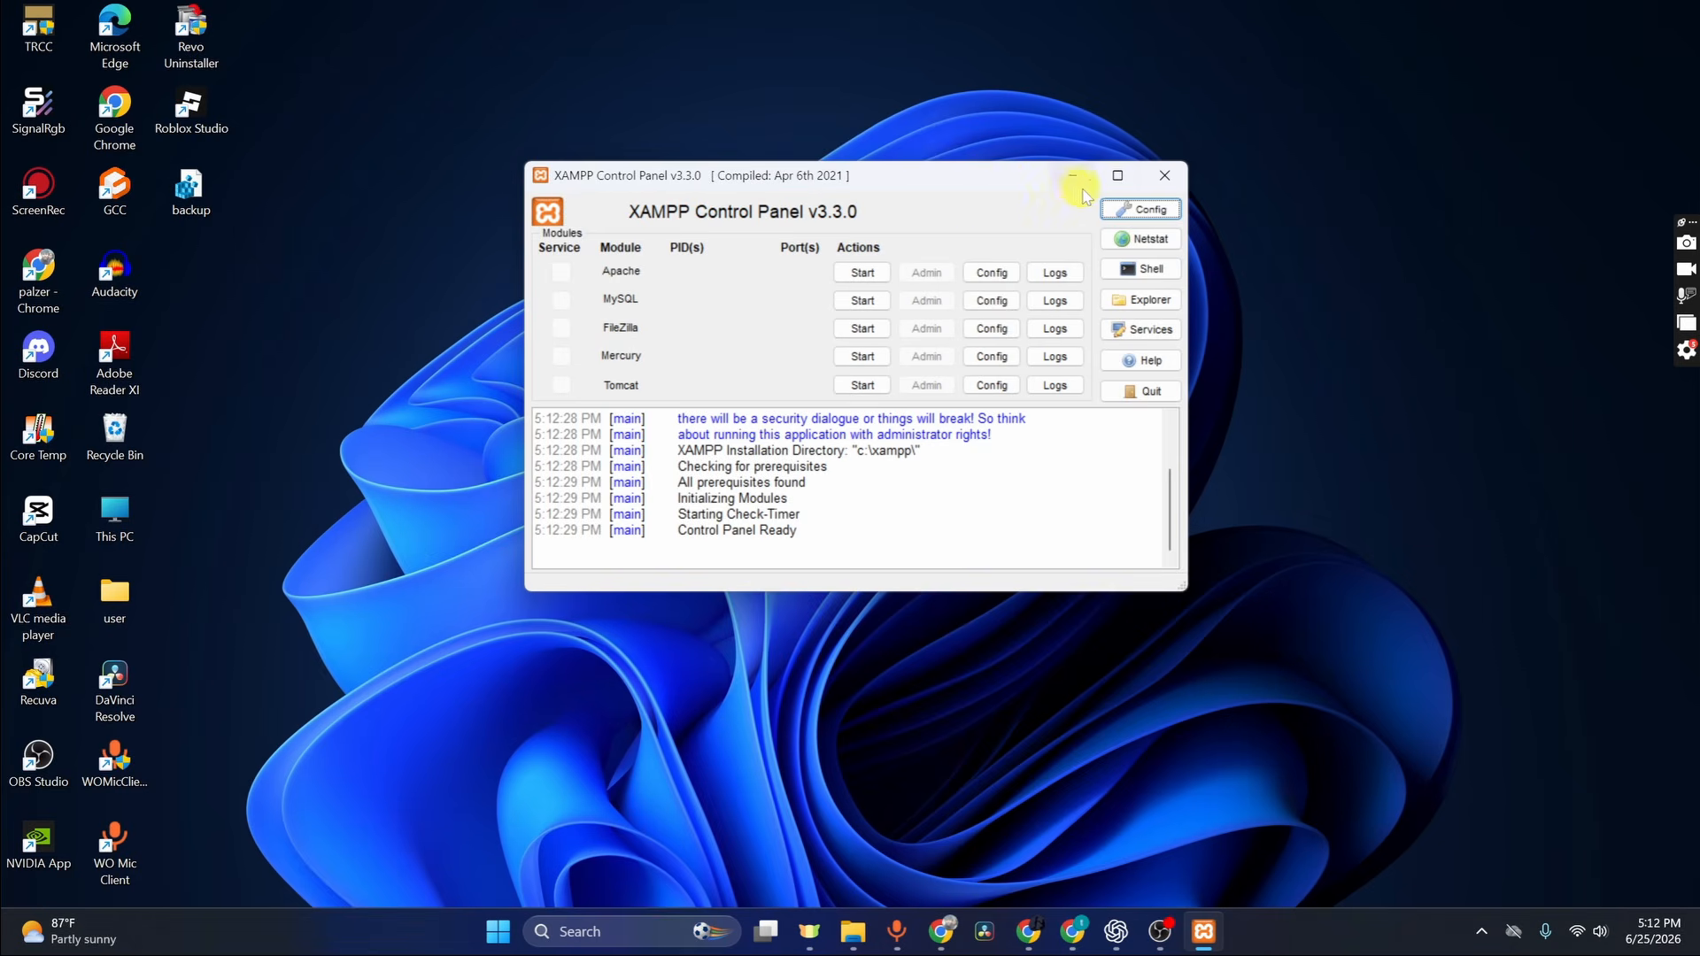
left_click(1179, 173)
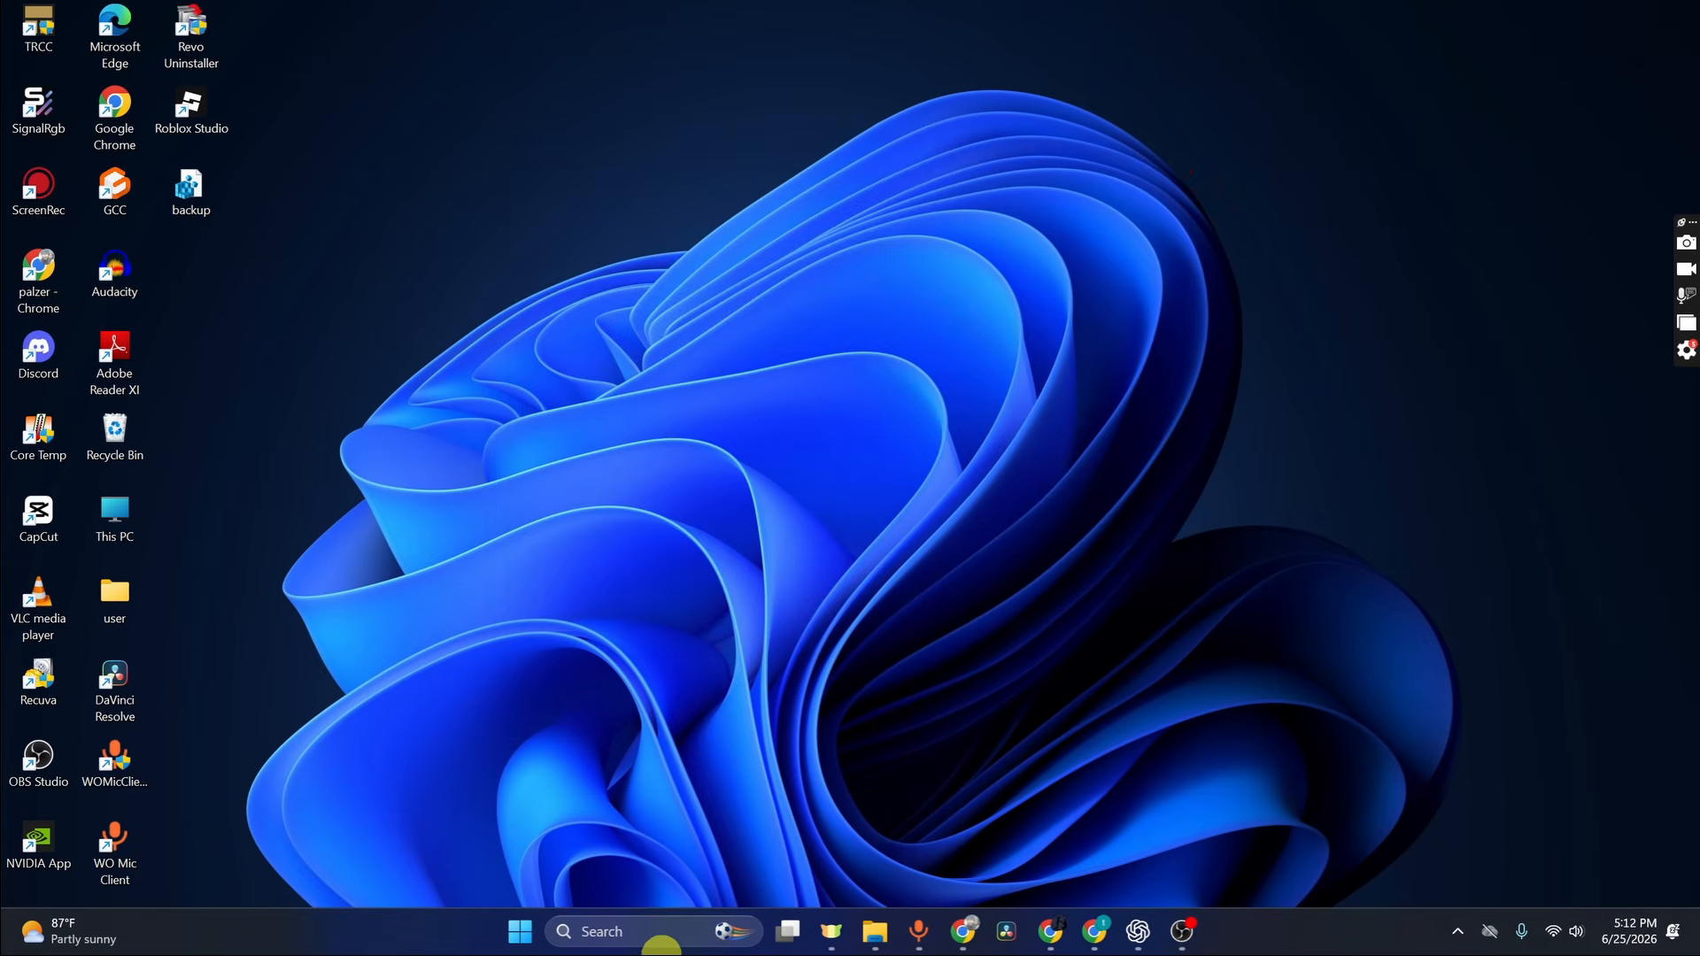
left_click(646, 932)
type("xa")
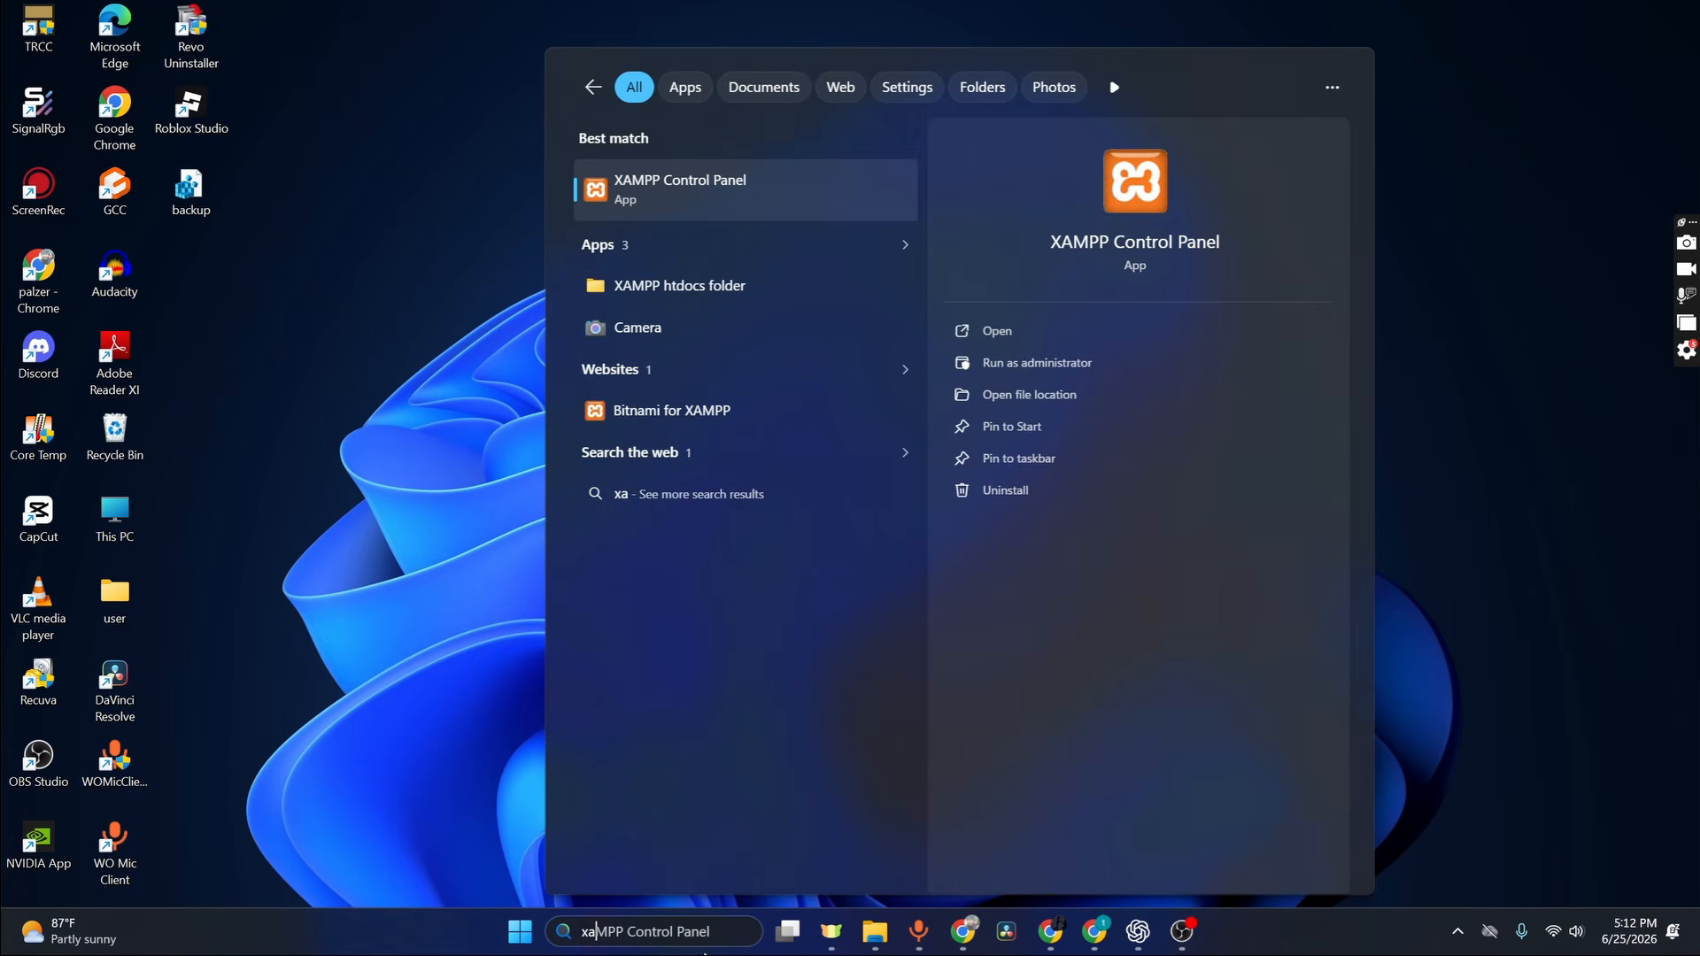
left_click(1024, 328)
left_click_drag(498, 15, 1004, 146)
left_click(1106, 145)
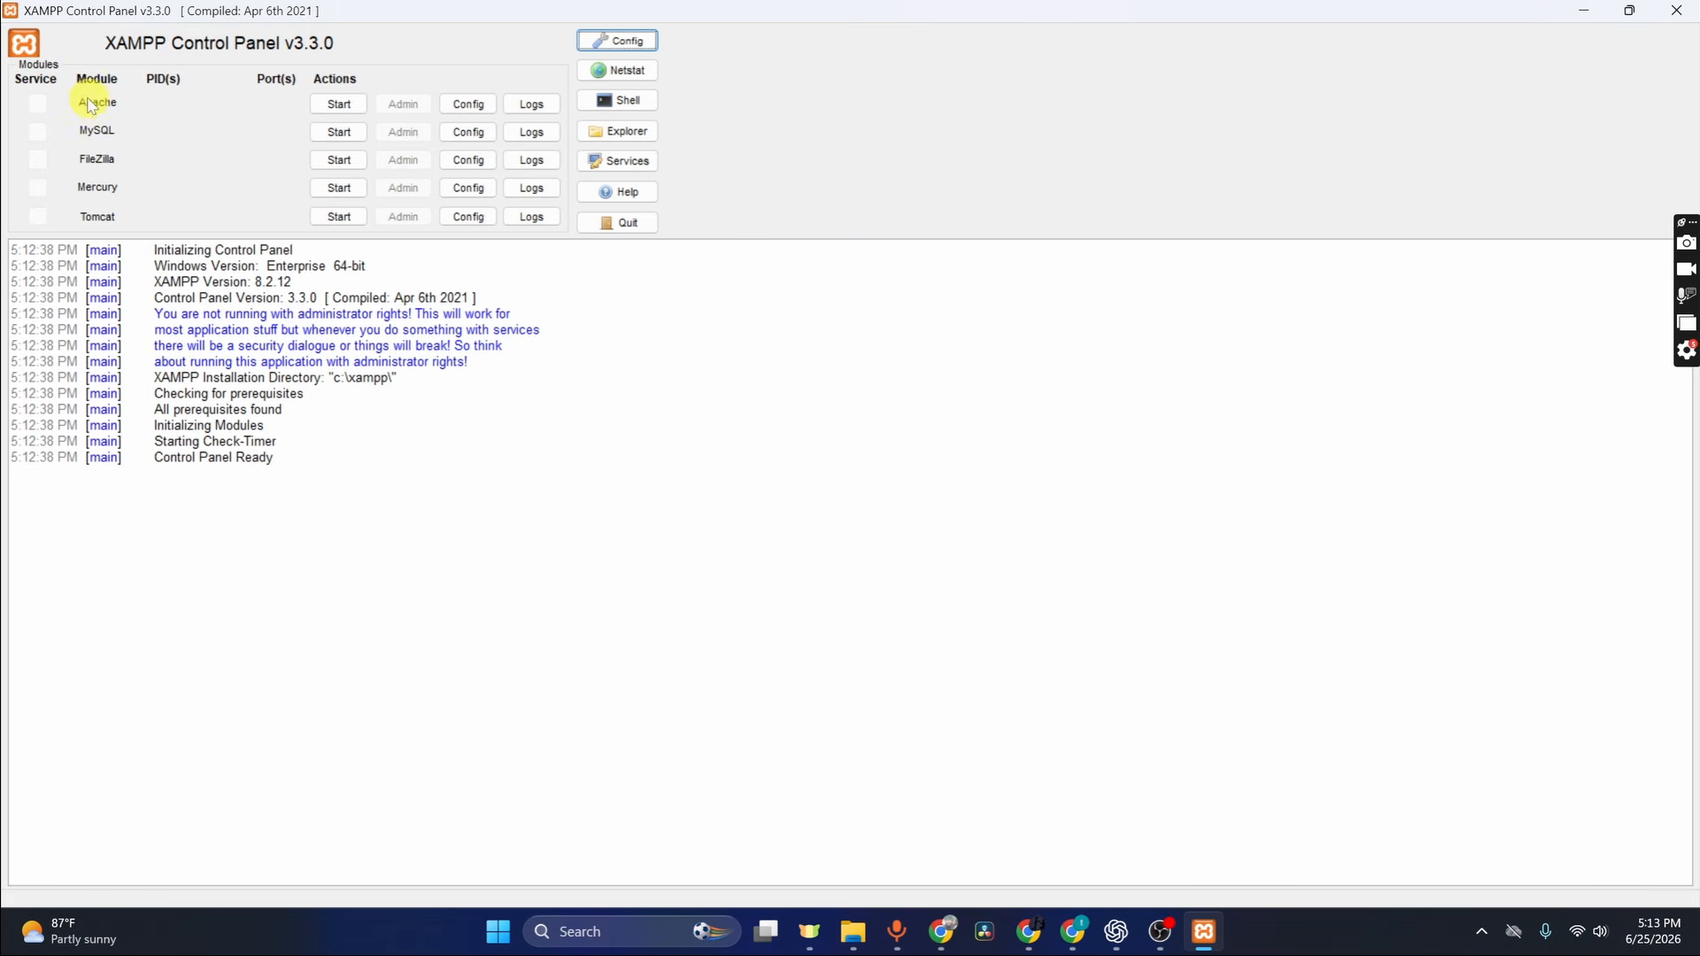
Step: Start the Apache and MySQL modules and allow mysqld to access public and private networks
left_click(340, 104)
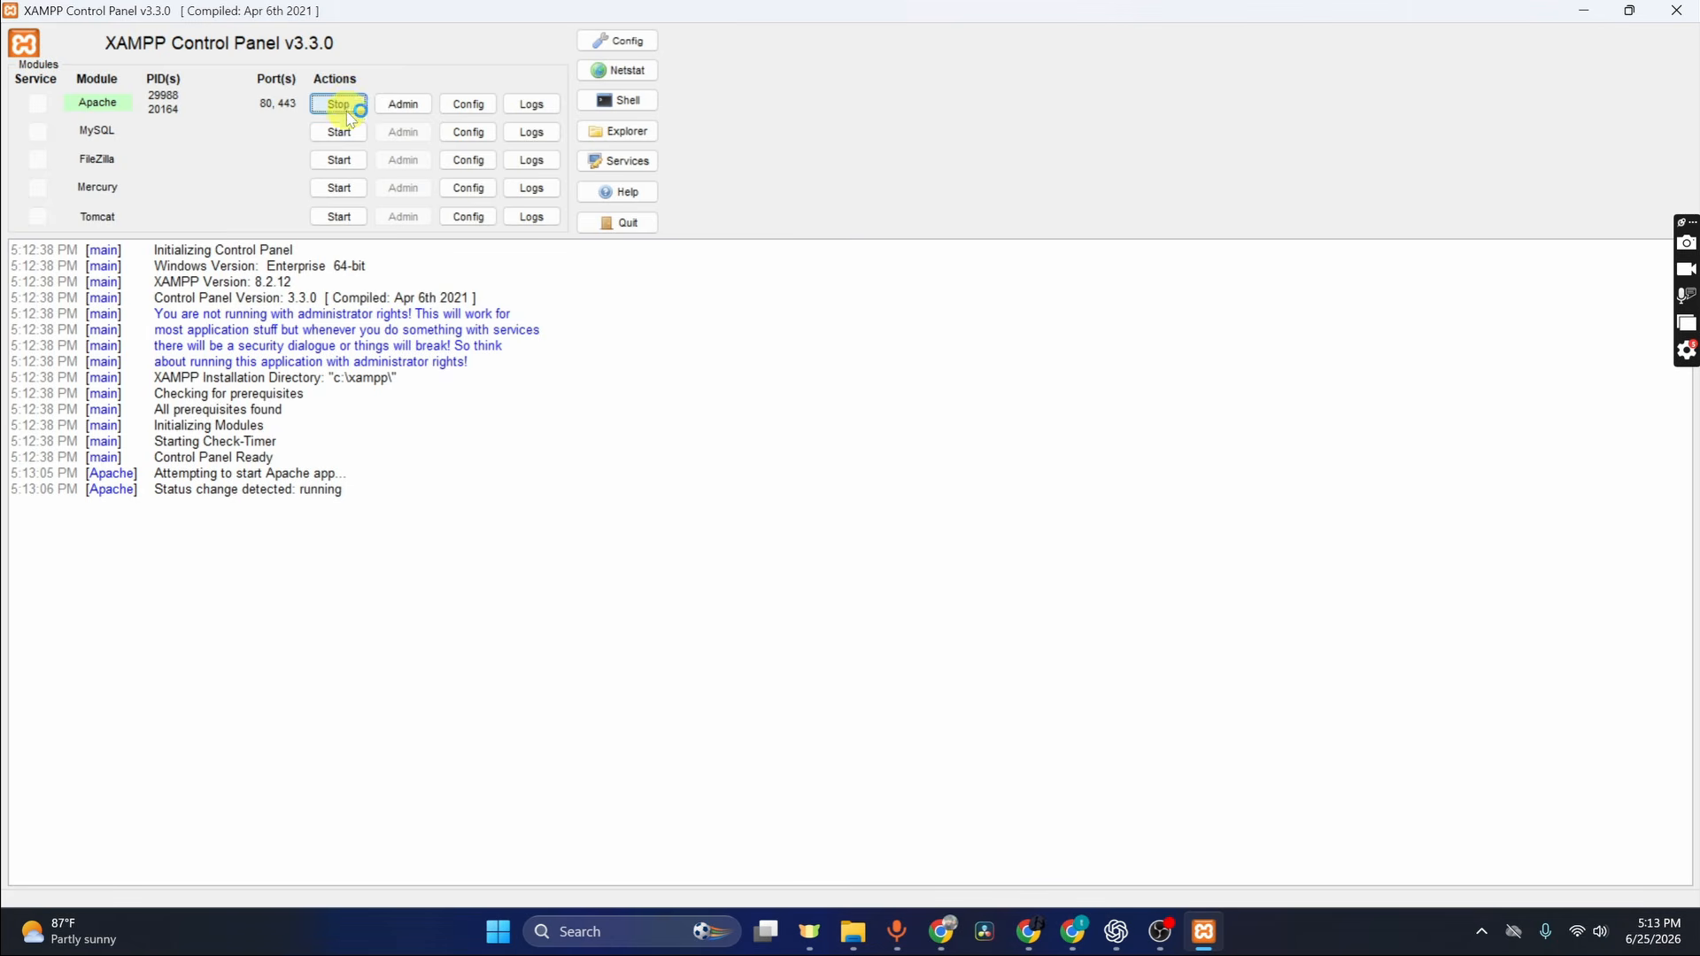
left_click(339, 135)
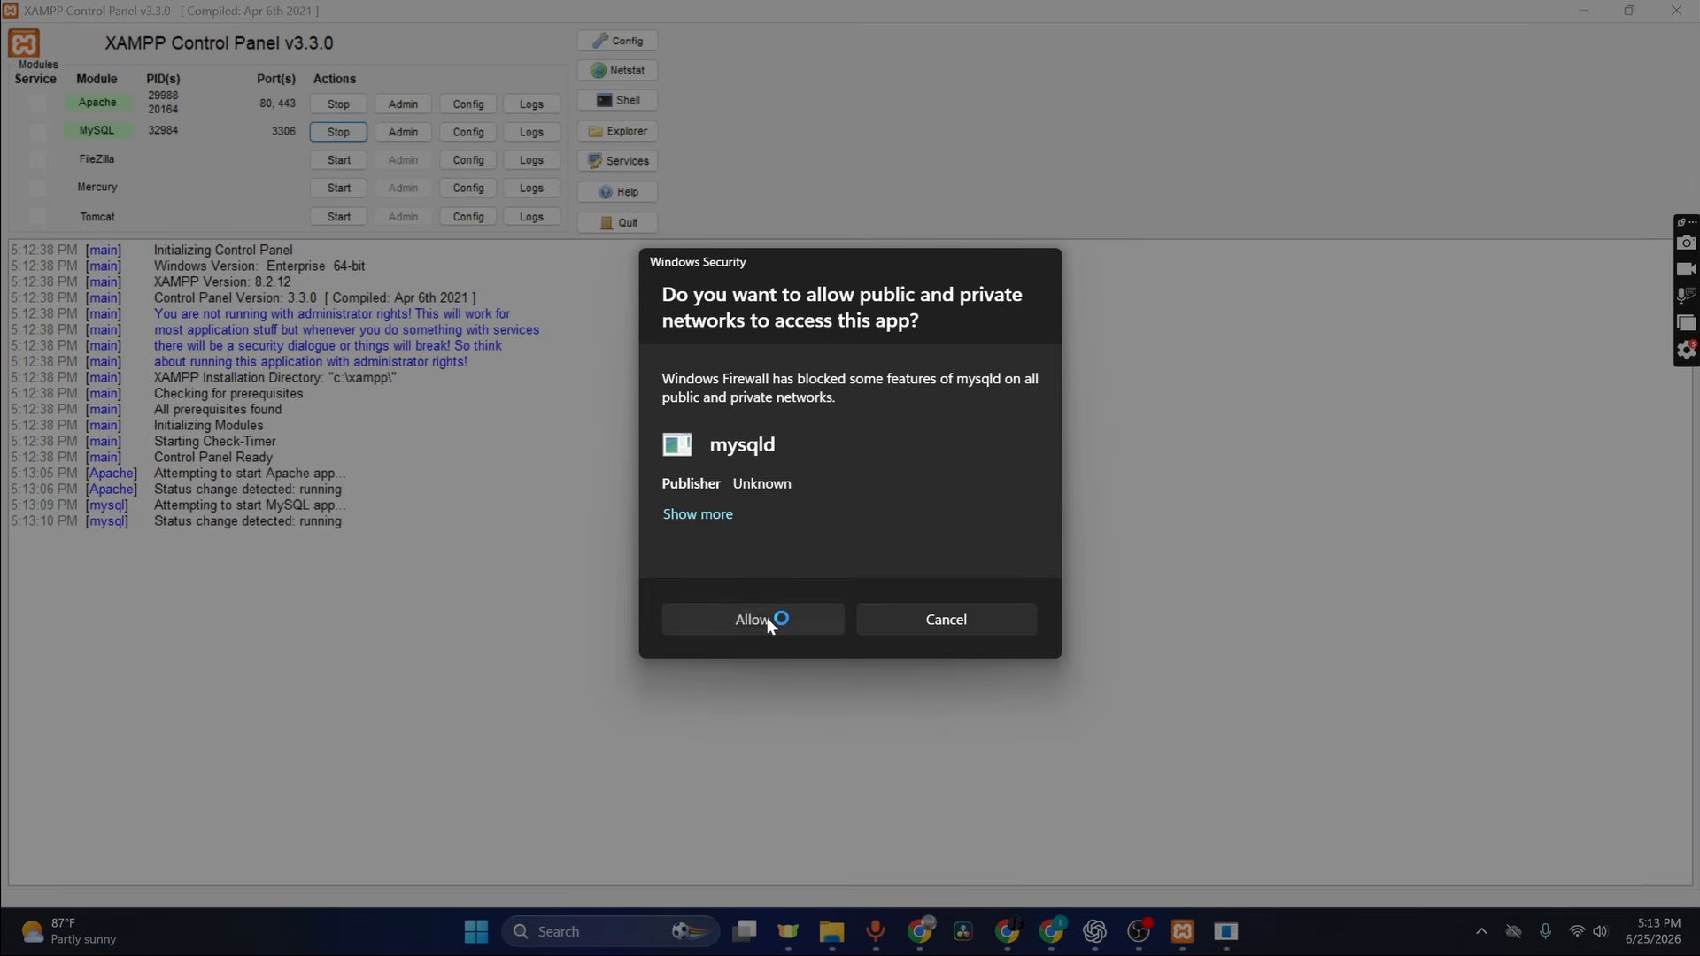
left_click(767, 618)
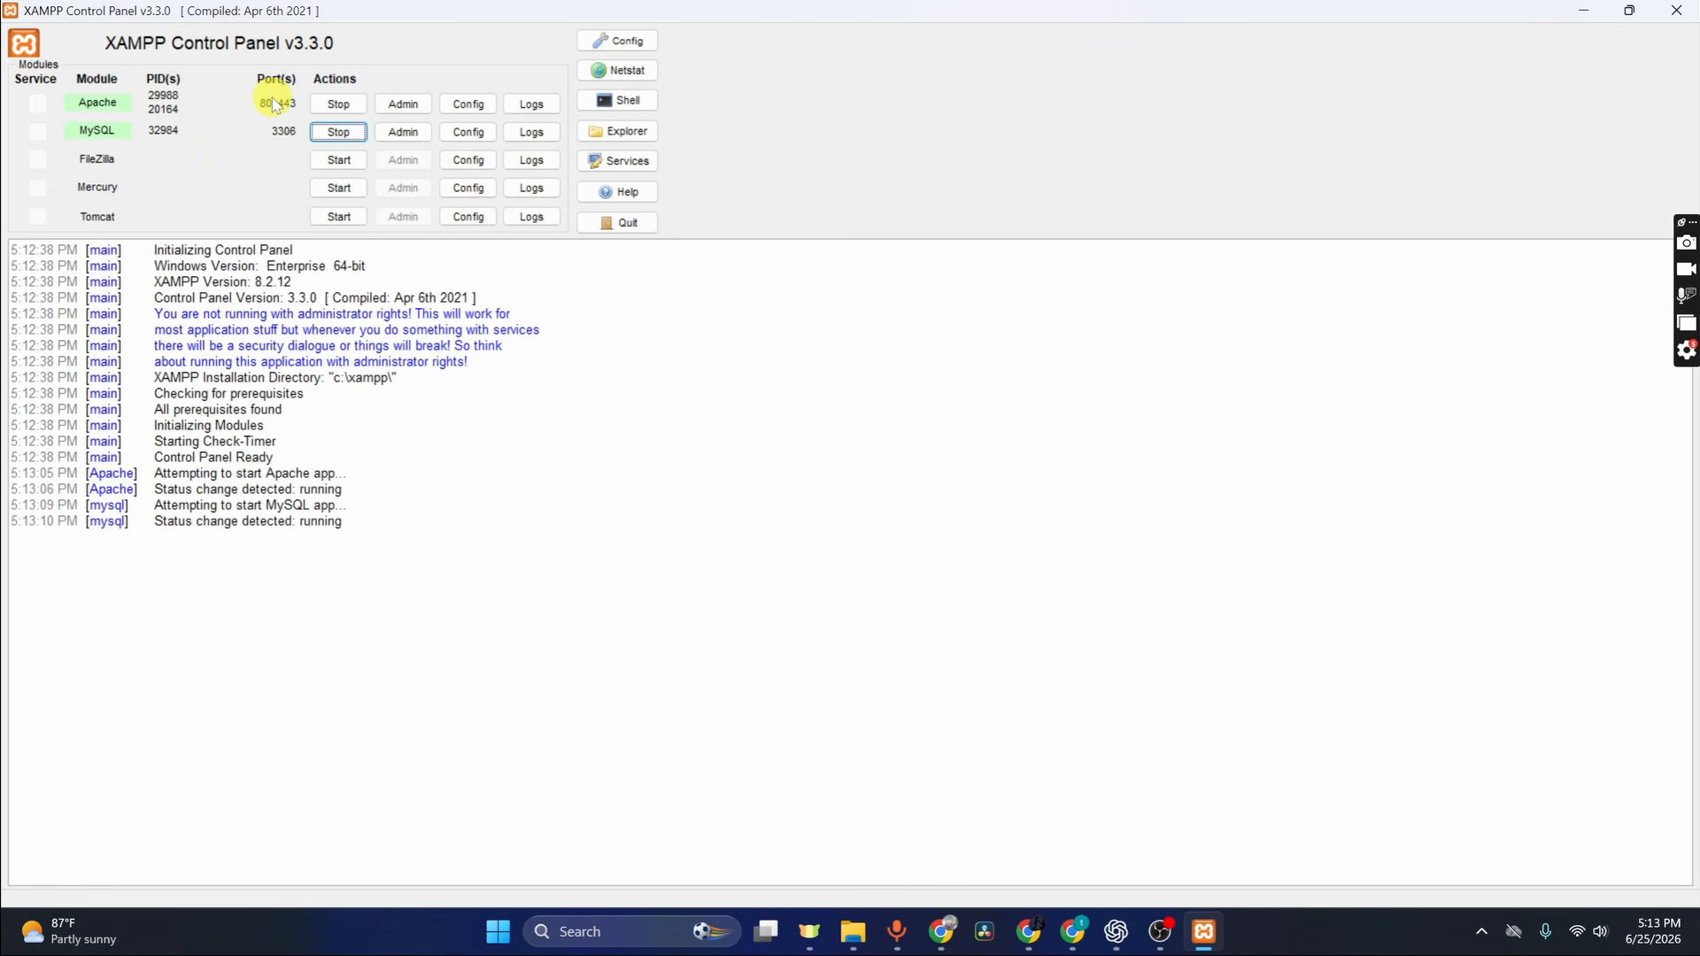
Step: Check Apache's local dashboard and the phpMyAdmin page in the browser, and return to the XAMPP Control Panel
left_click(407, 105)
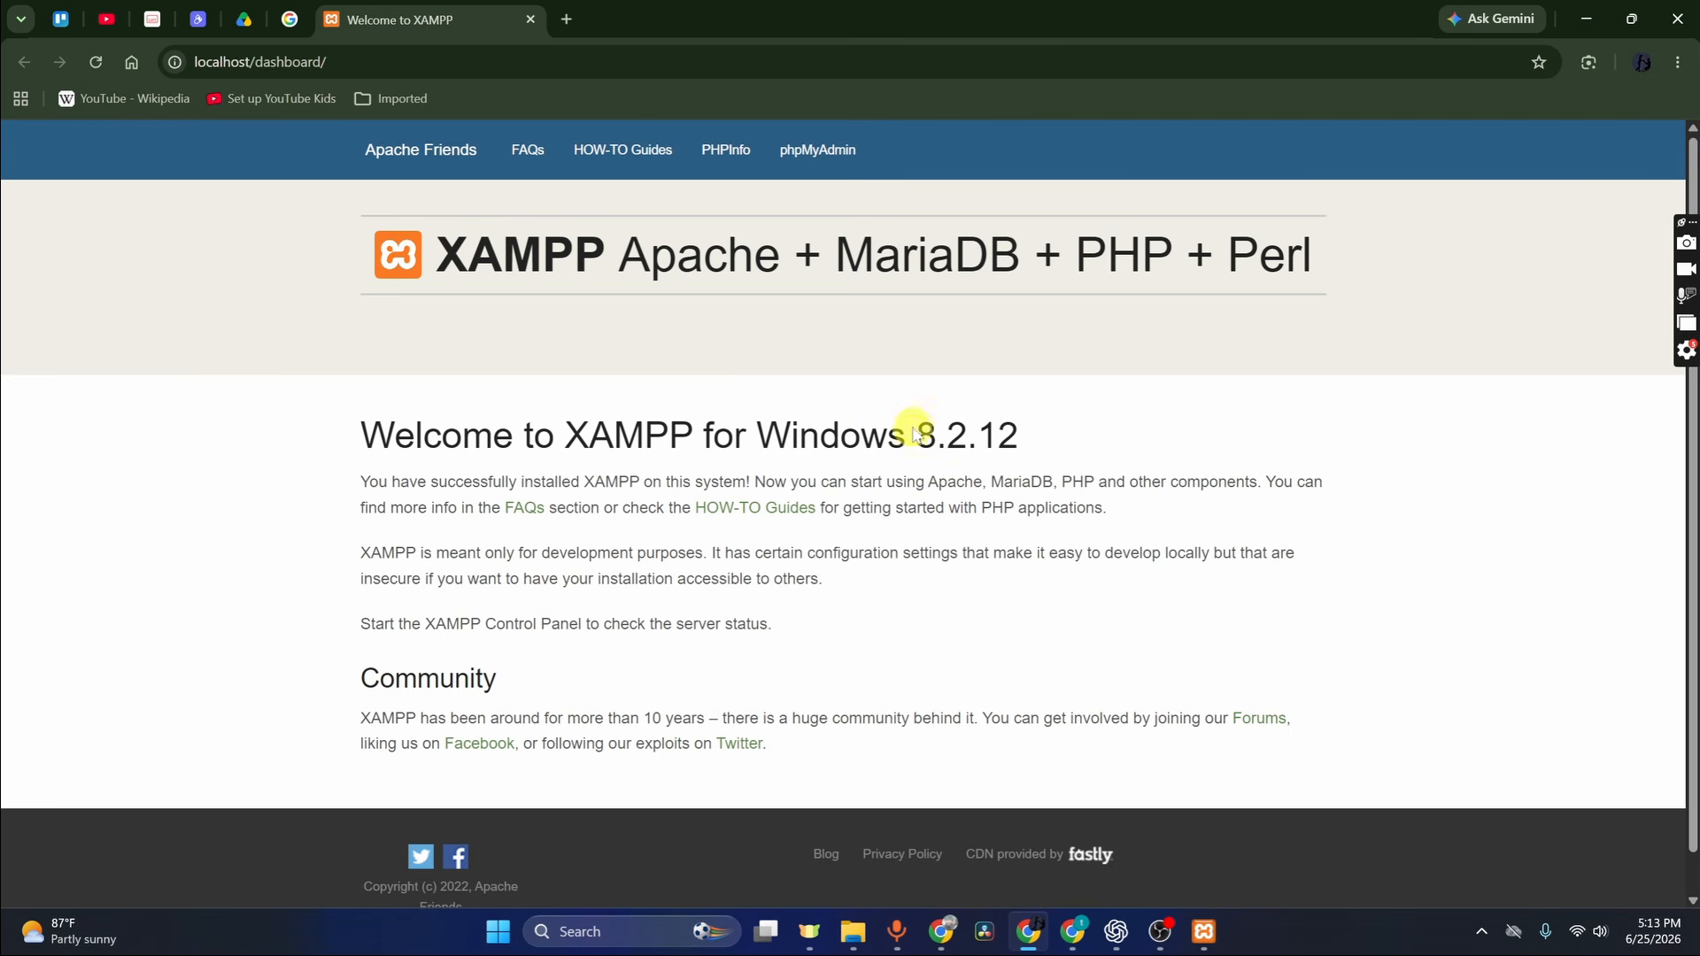
left_click(830, 168)
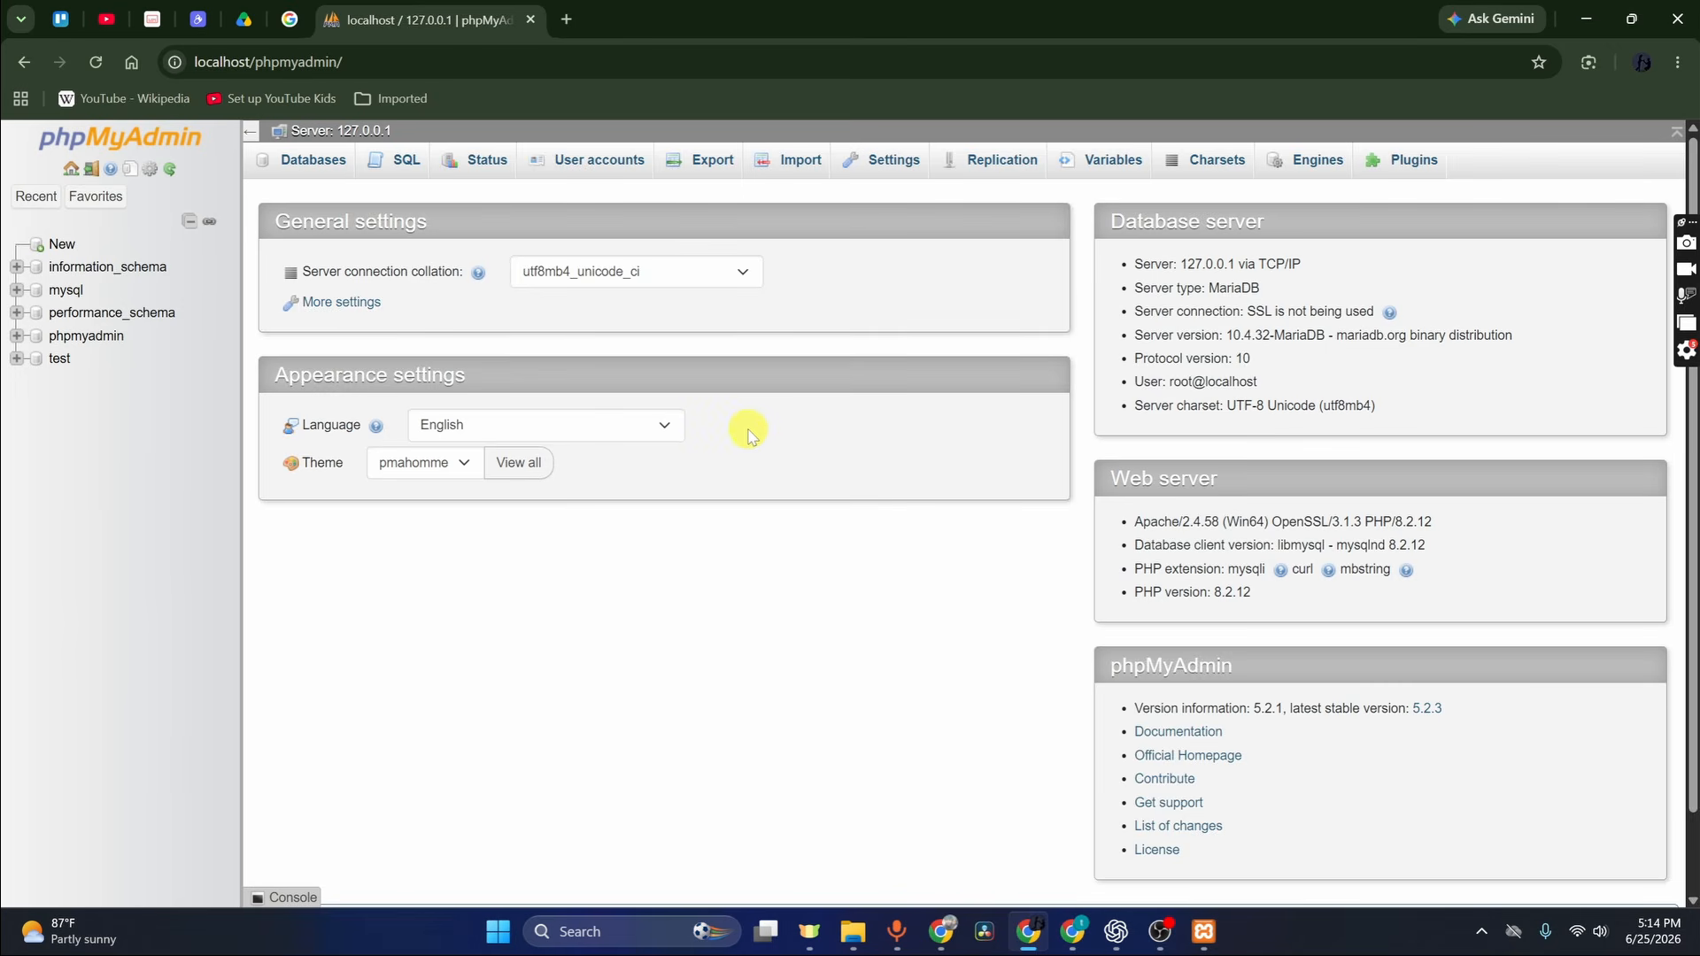
scroll(721, 483, "down", 1)
scroll(709, 512, "up", 1)
left_click(1205, 931)
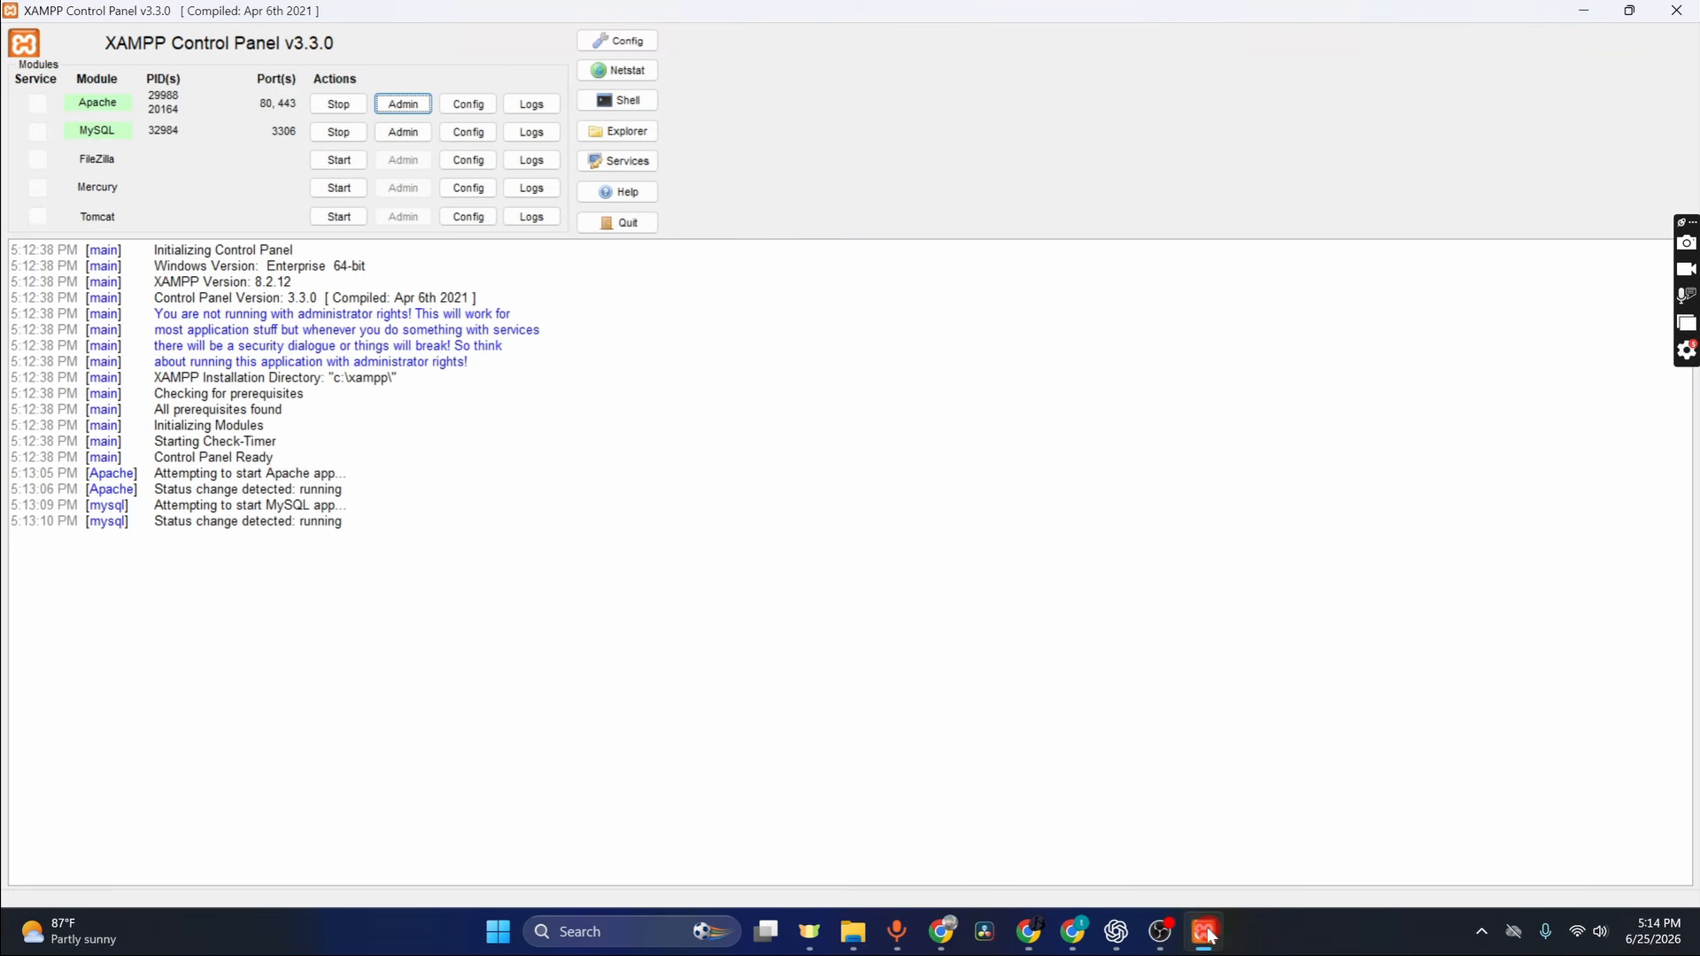